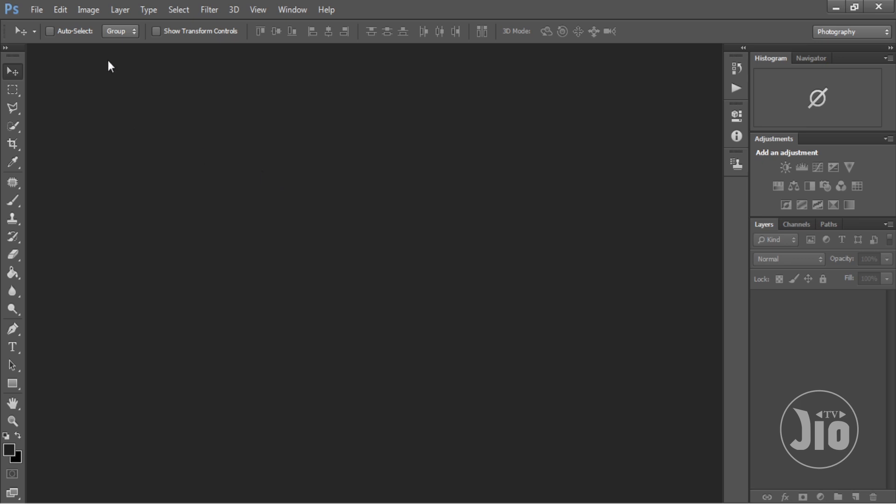
- Open the image 71c0baae6991a0ca873ec72651fadc31 from the Meja folder
click(42, 13)
click(45, 35)
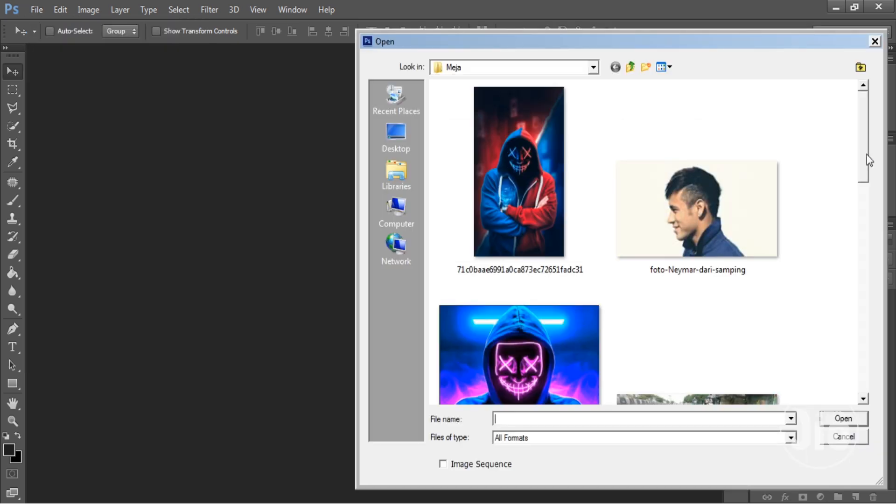
mouse_move(866, 155)
mouse_down()
mouse_move(863, 189)
mouse_move(864, 167)
mouse_up()
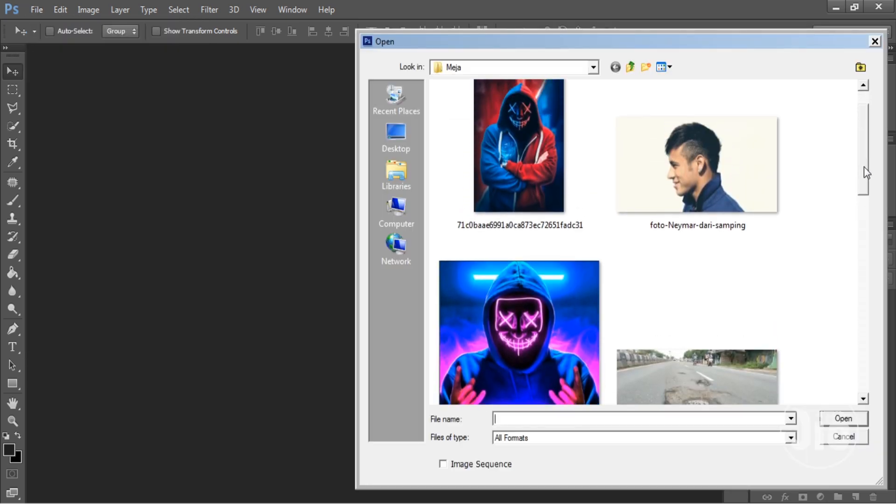
double_click(522, 176)
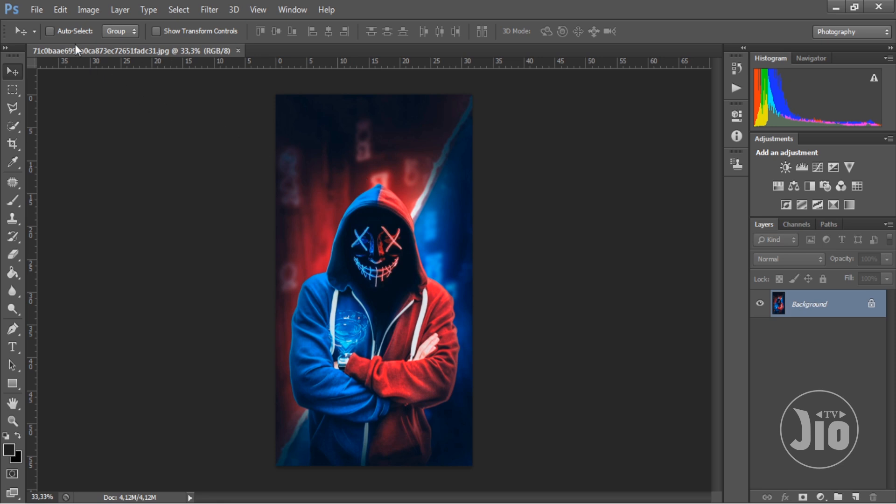
- Start a new document and set its width to 9 and its height to 16
click(36, 9)
click(46, 25)
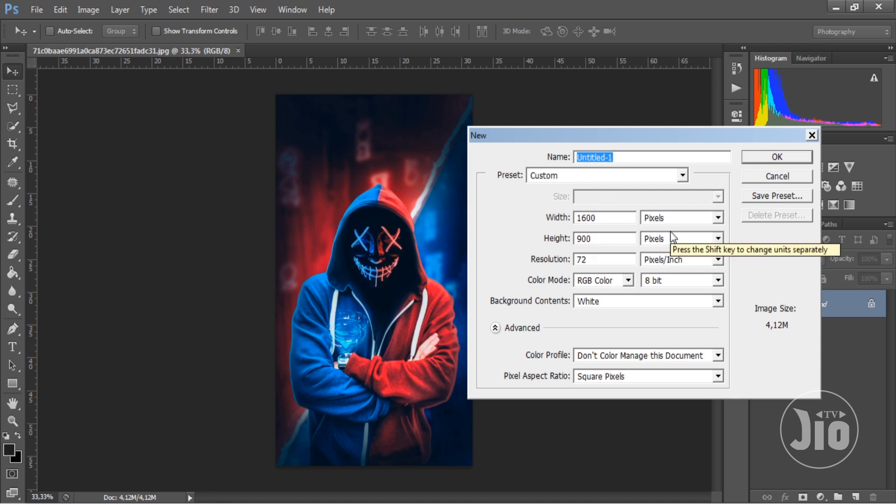
click(619, 220)
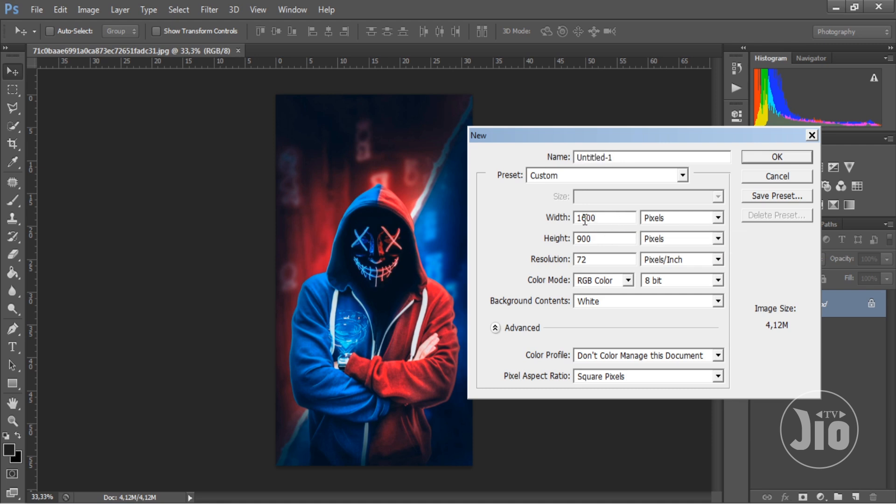
drag(582, 218, 586, 218)
double_click(613, 218)
text(9)
double_click(606, 241)
text(16)
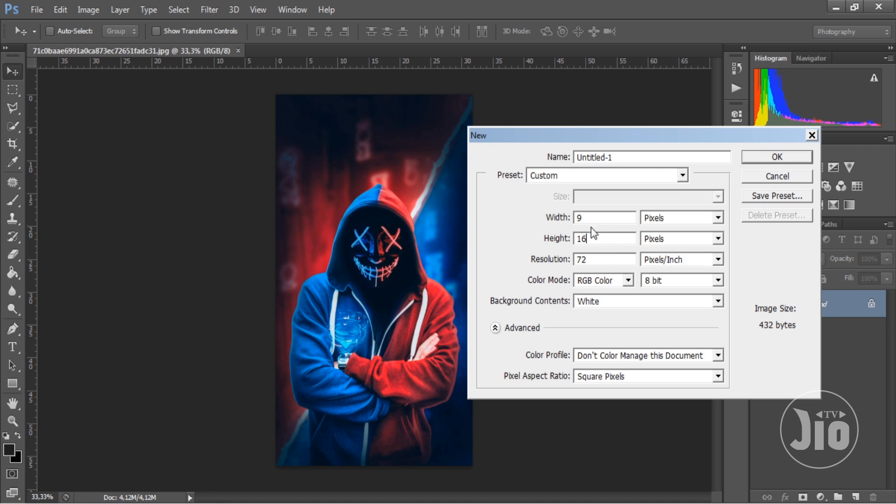
- Choose pixels as the size unit and create the new blank document
drag(596, 217, 560, 217)
double_click(605, 240)
click(670, 220)
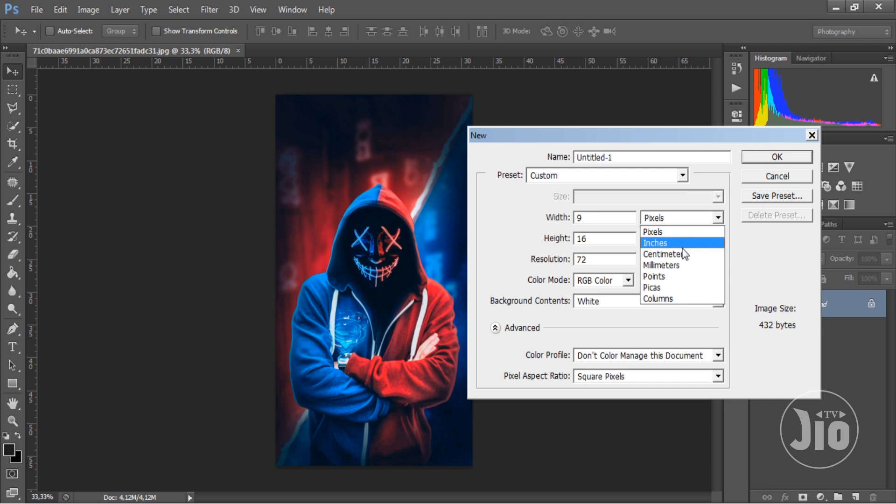
click(677, 233)
click(612, 221)
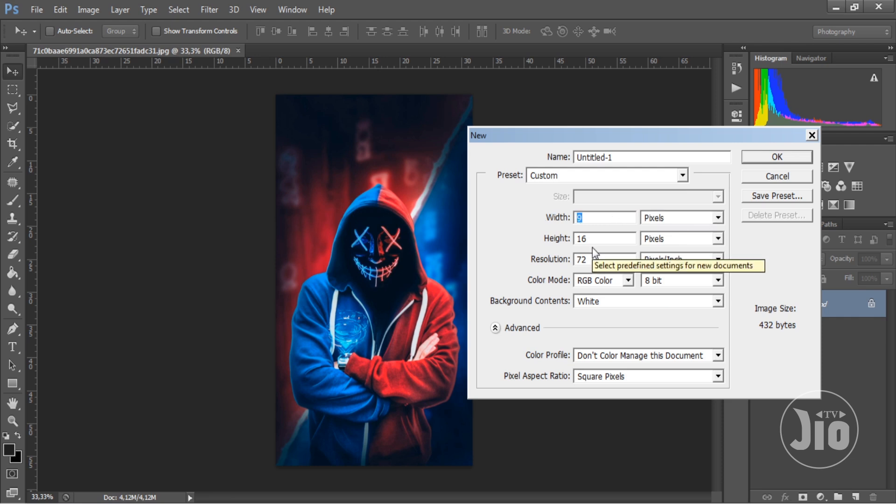
key(Tab)
key(Tab)
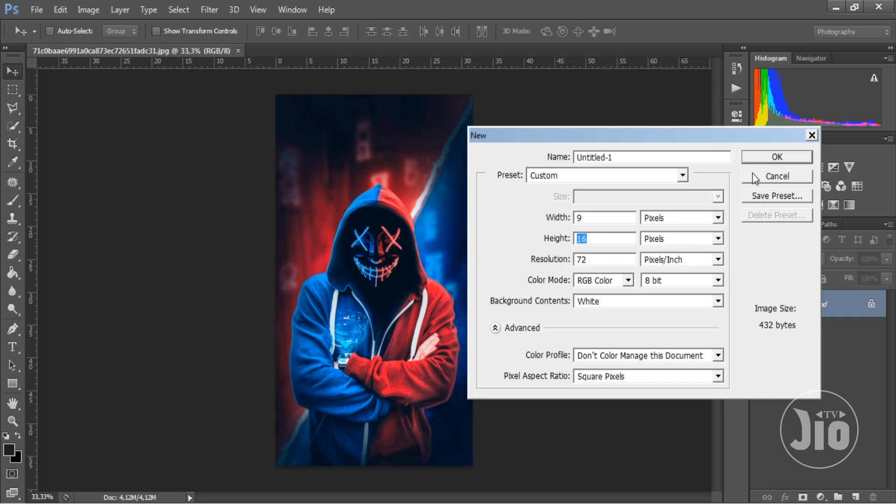
click(765, 158)
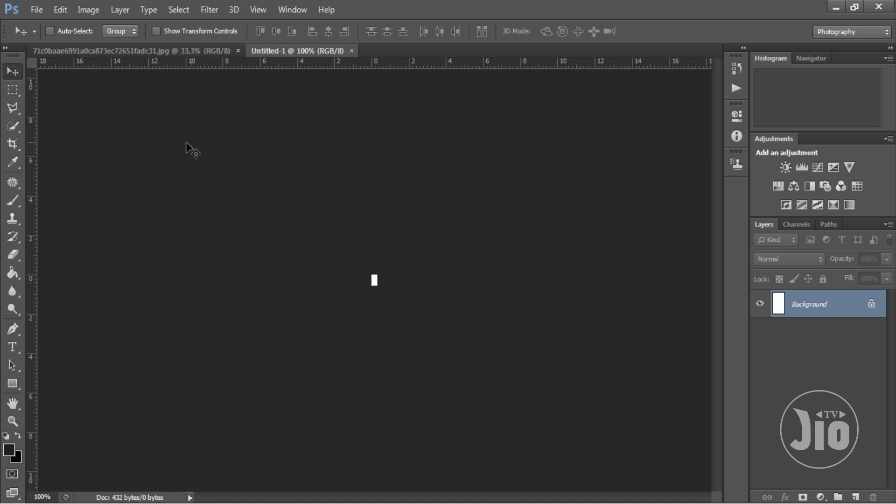
- Open the image size settings for the blank document and enable Scale Styles
click(93, 12)
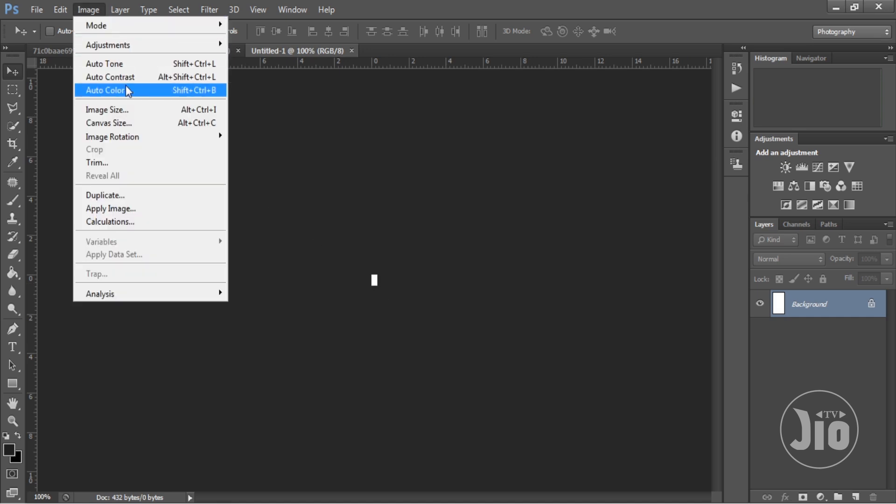
click(133, 110)
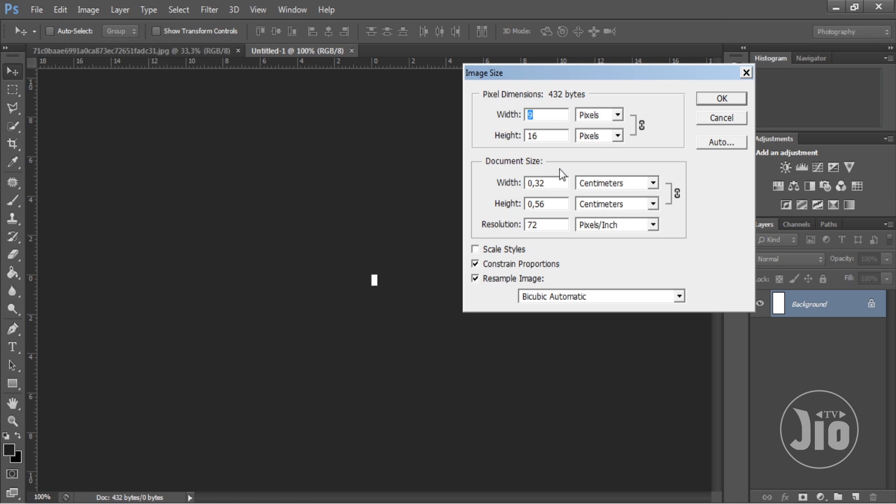
click(521, 135)
click(475, 250)
drag(549, 115, 523, 136)
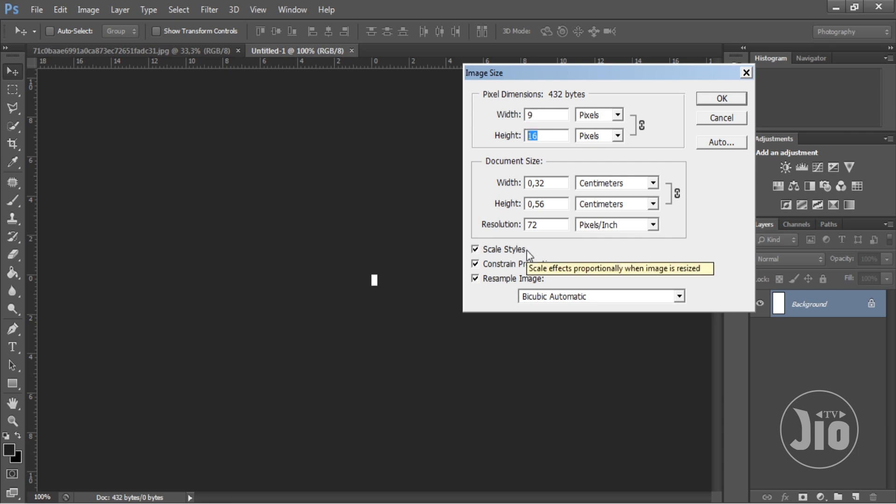
- Try an image width of 900 pixels with constrained proportions
click(541, 113)
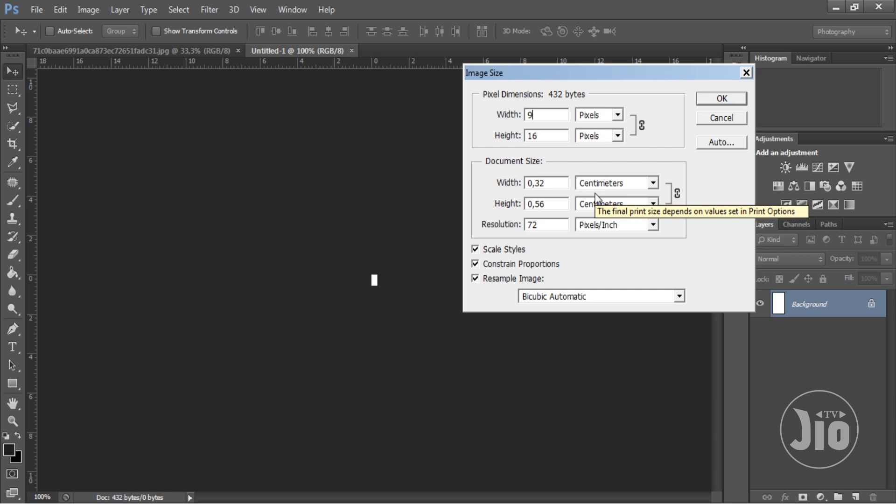
text(00)
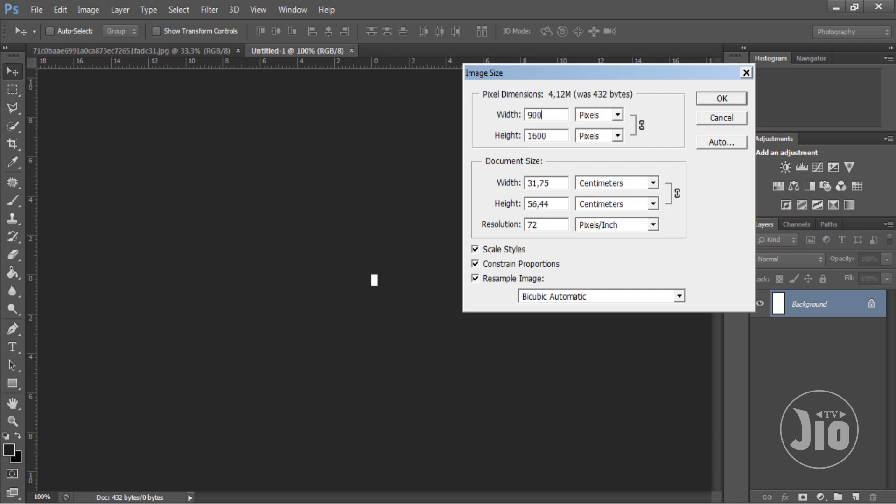
drag(553, 137, 531, 142)
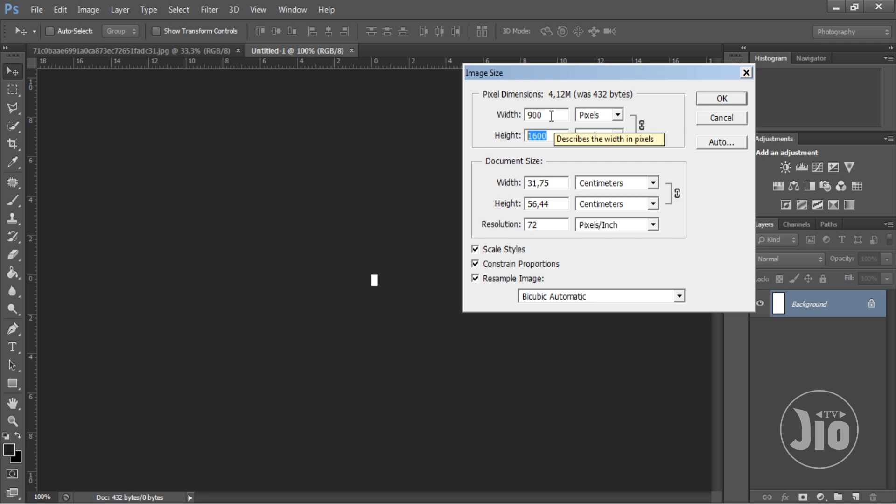
- Try an image width of 1000 pixels with constrained proportions
drag(527, 115, 530, 115)
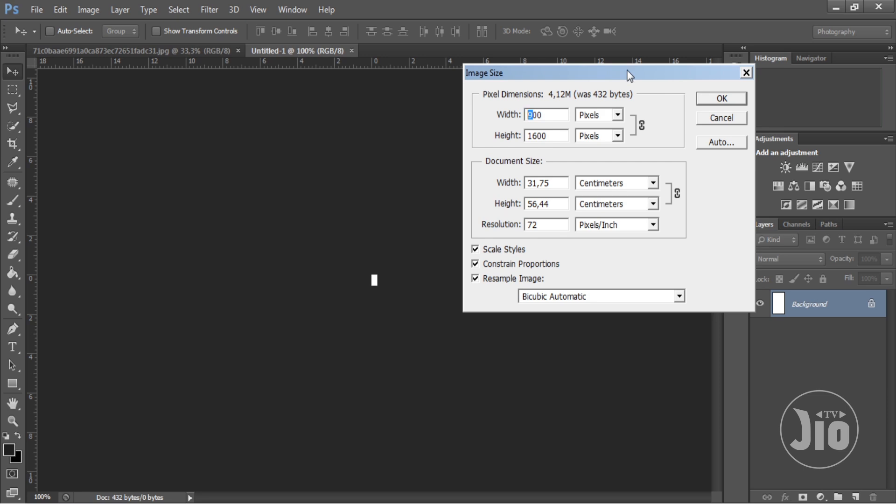
text(10)
click(550, 140)
drag(550, 140, 503, 134)
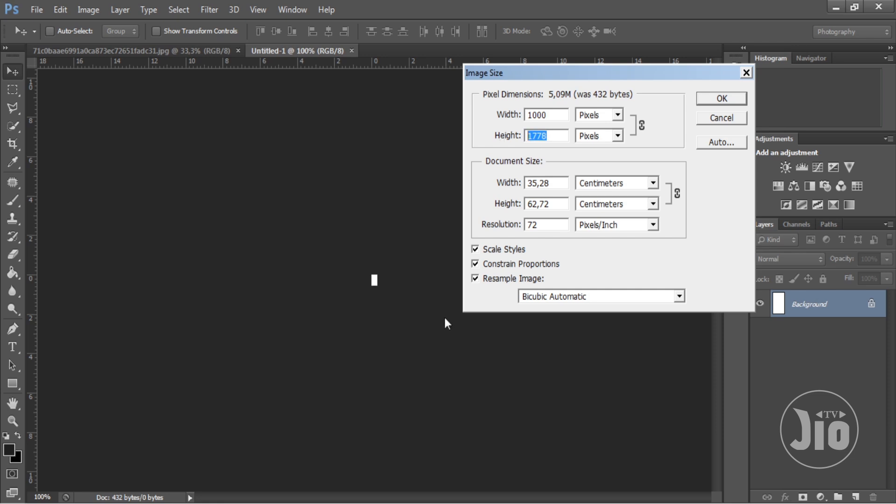
- Try an image width of 2000 pixels with constrained proportions
drag(557, 115, 491, 139)
drag(564, 115, 514, 112)
drag(555, 136, 495, 117)
text(2000)
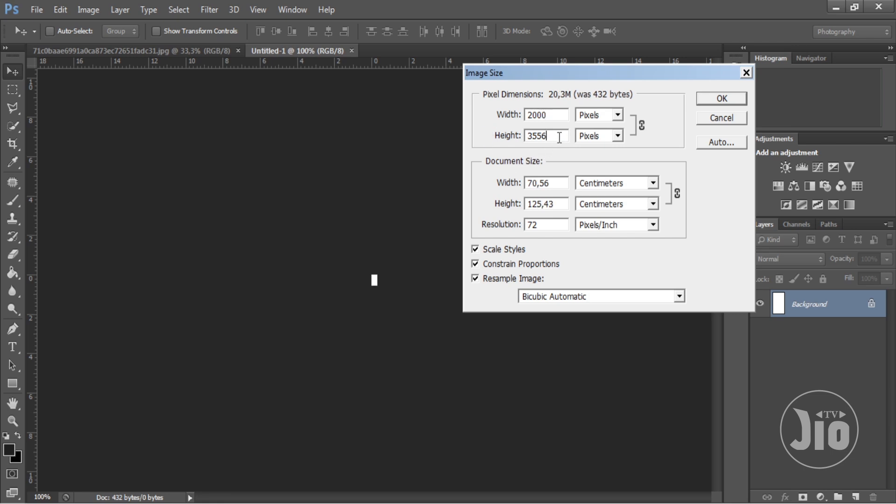
drag(560, 136, 525, 136)
- Try an image width of 1111 pixels with constrained proportions
drag(557, 115, 513, 113)
drag(554, 115, 514, 118)
text(11)
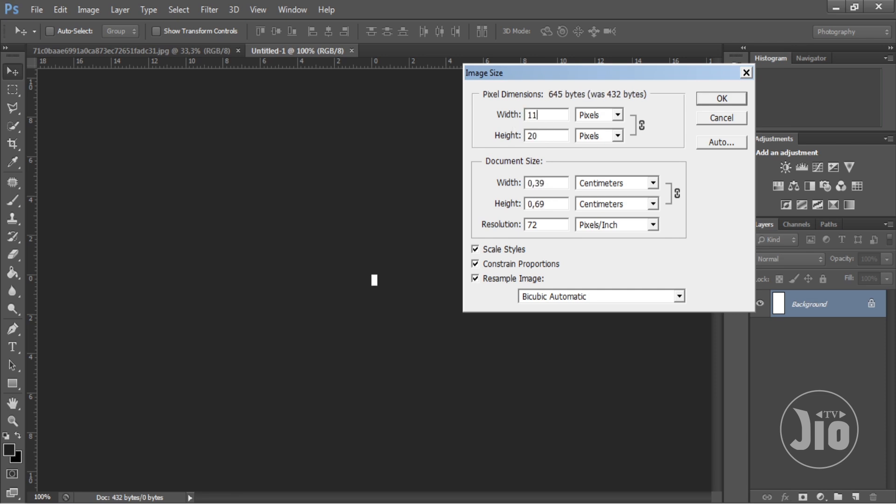
text(11)
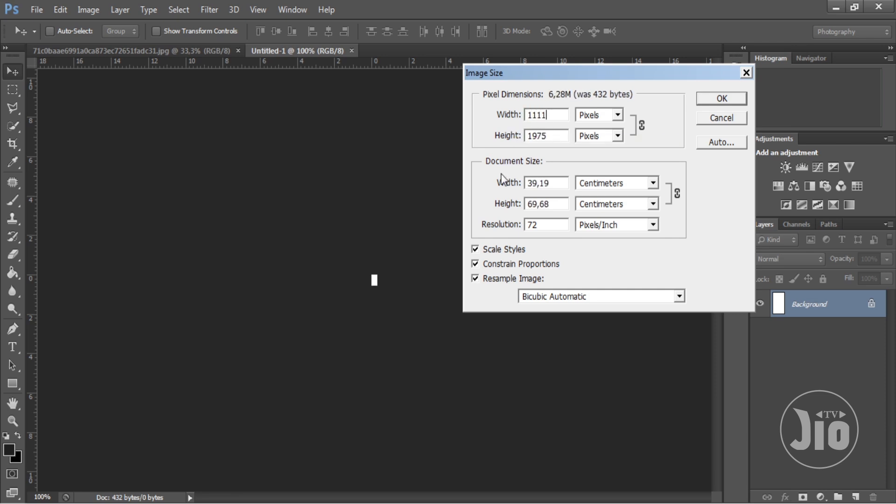
key(Tab)
drag(549, 116, 524, 123)
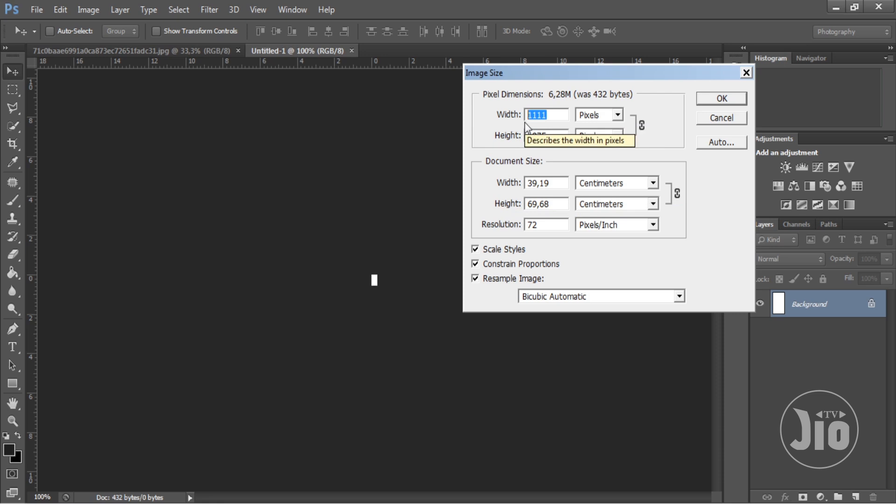
key(Tab)
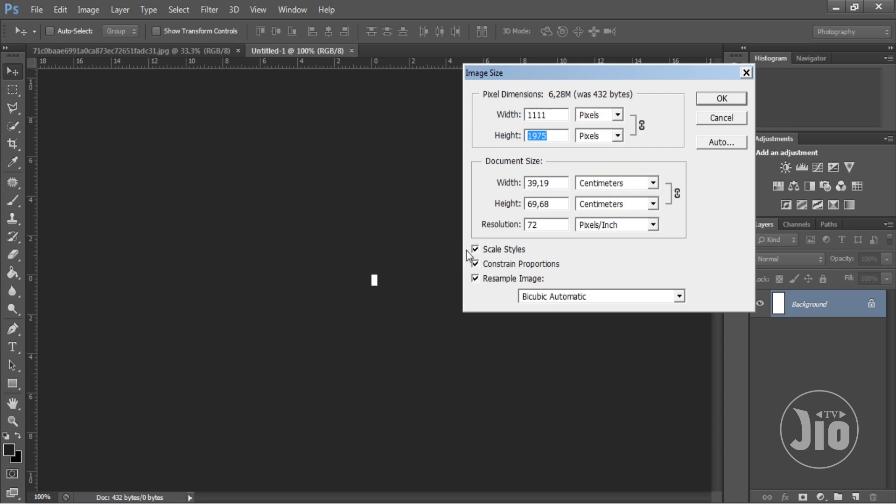
click(546, 224)
click(552, 224)
drag(553, 225, 531, 228)
drag(549, 115, 518, 118)
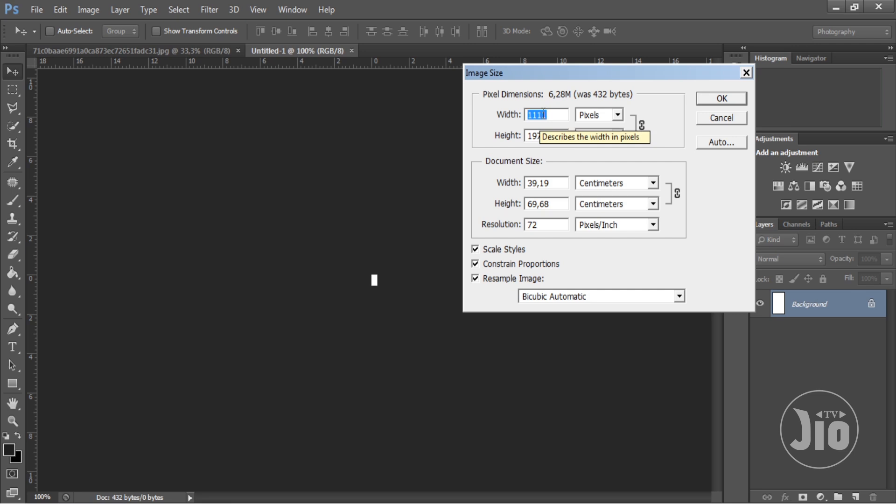
- Set the image height to 1777 pixels with constrained proportions and apply the resize
drag(547, 137, 508, 141)
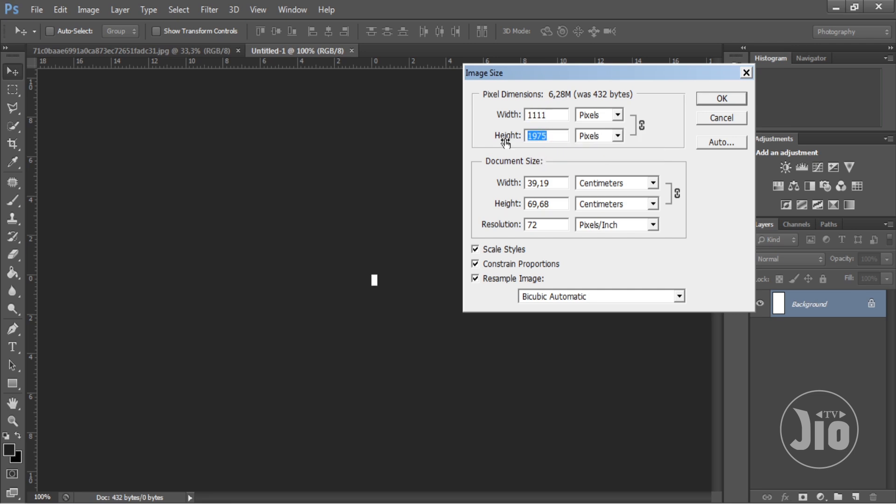
text(1777)
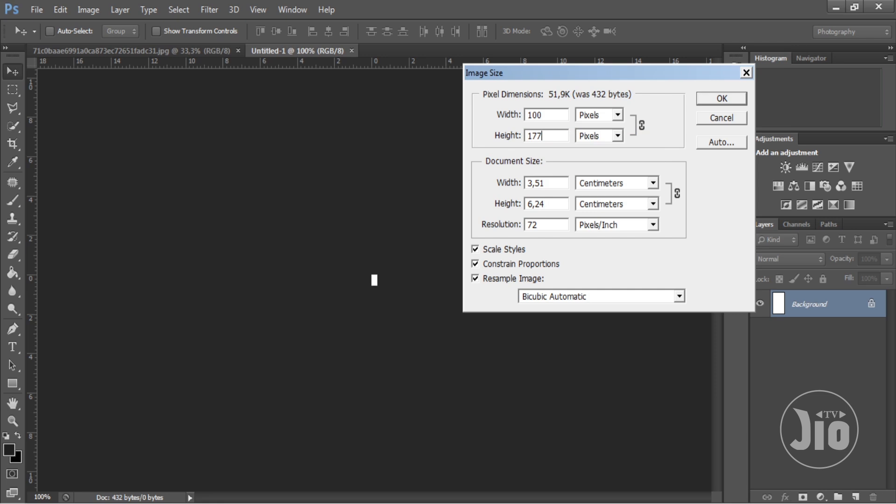
drag(561, 114, 370, 125)
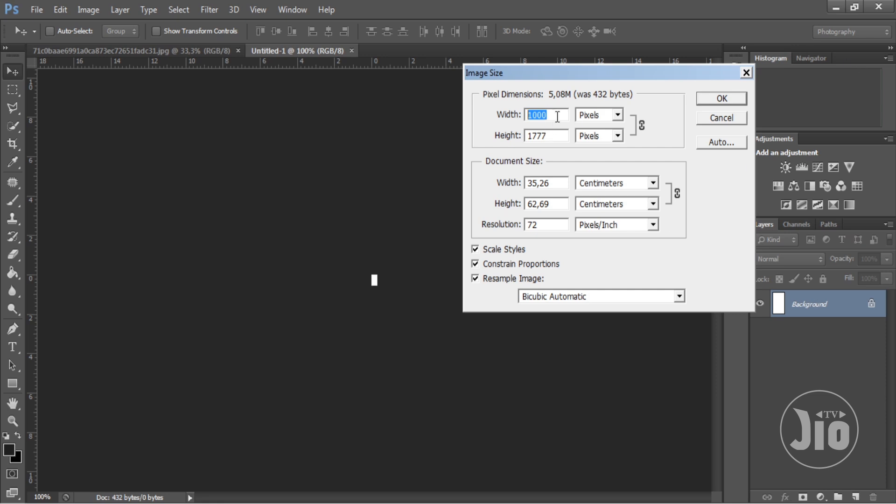
key(Tab)
click(705, 100)
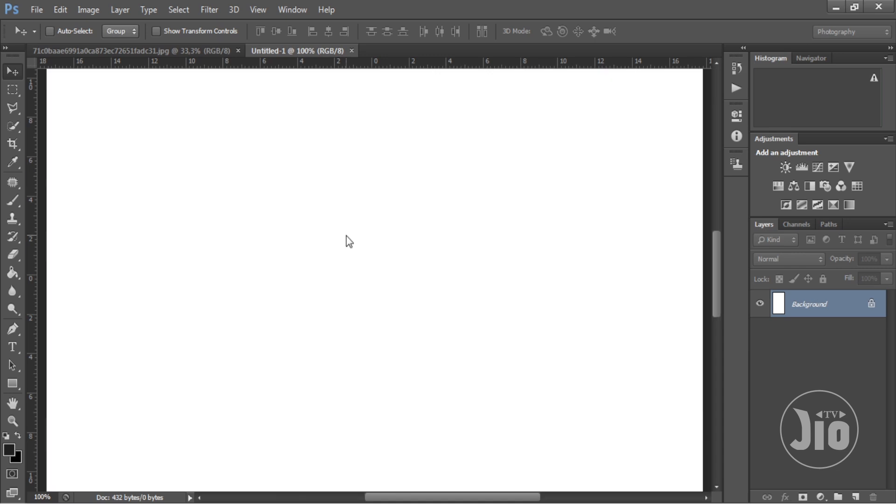
- Copy the hooded-figure image into the blank document as a new layer, placed against the canvas's lower-left corner
key(ctrl+minus)
key(ctrl+minus)
click(282, 14)
click(256, 10)
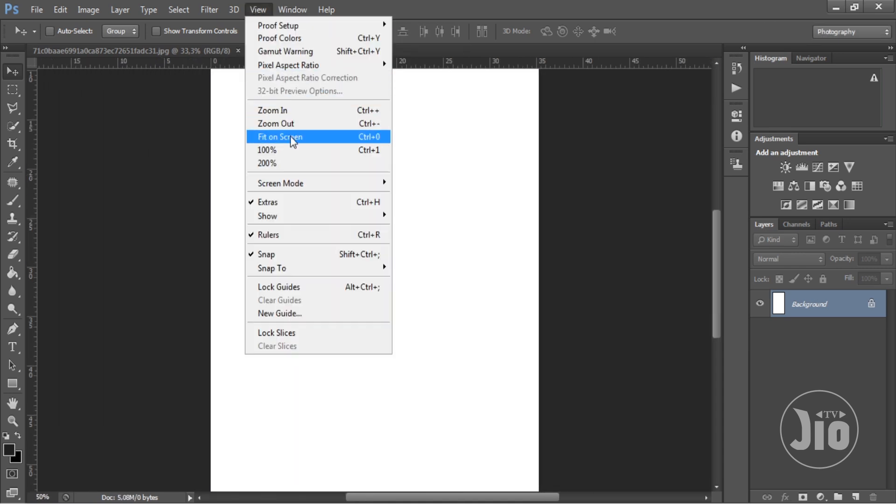
click(275, 134)
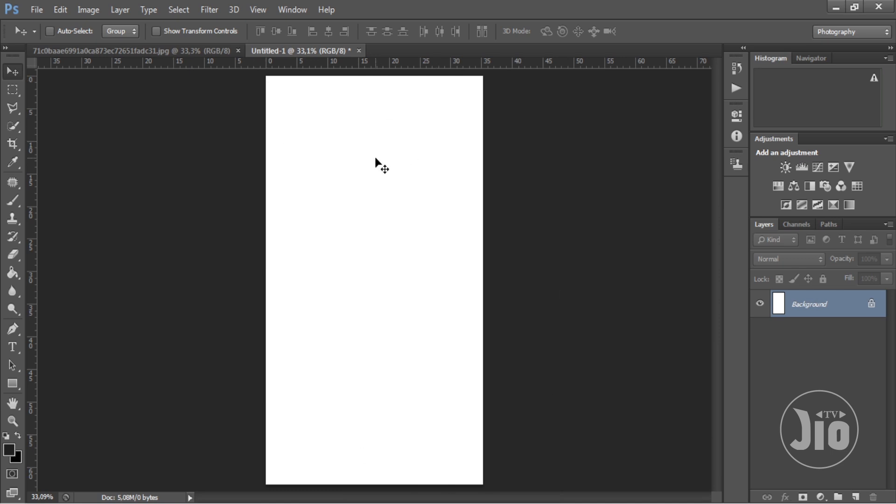
click(164, 49)
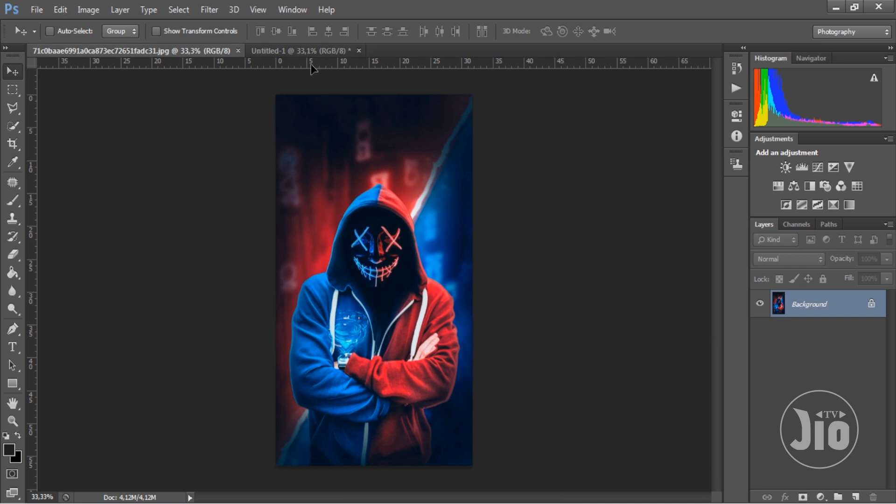
click(312, 53)
drag(363, 163, 391, 311)
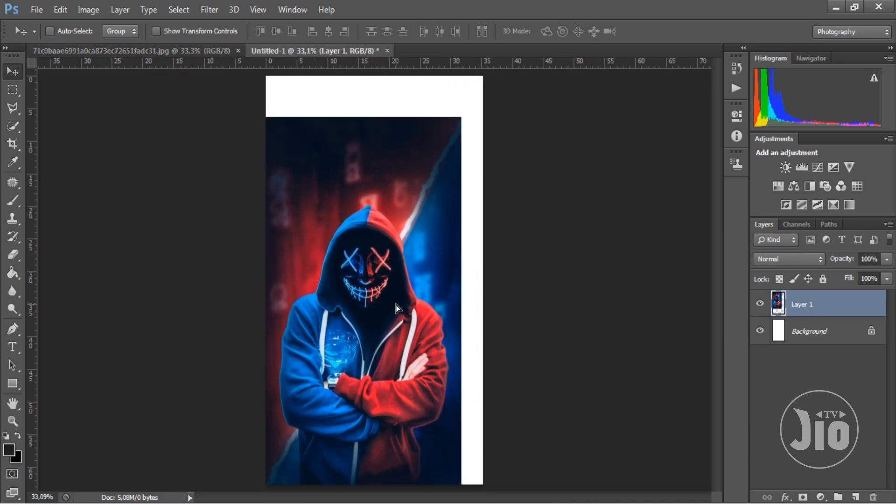
- Scale the hooded-figure layer up from its upper-right corner so it fills the whole portrait canvas
key(ctrl+t)
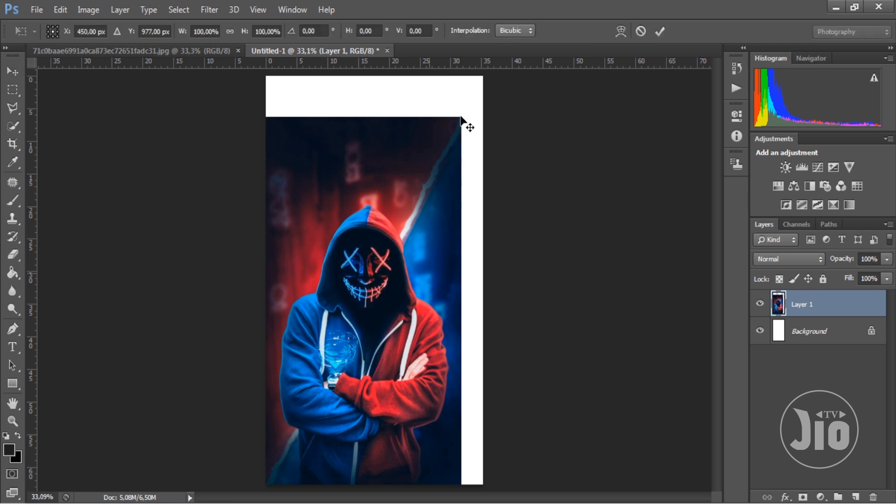
drag(461, 117, 485, 75)
key(Return)
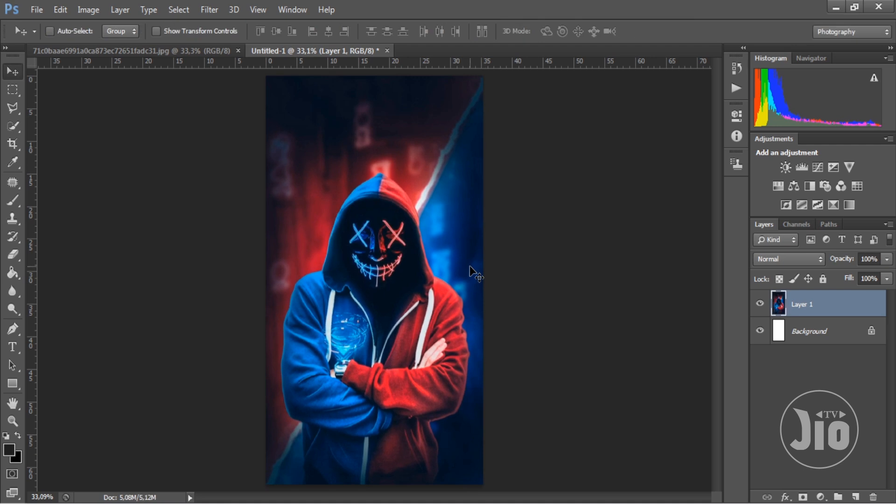
- Check the pixel width and height of the portrait document in the Image Size settings
click(89, 9)
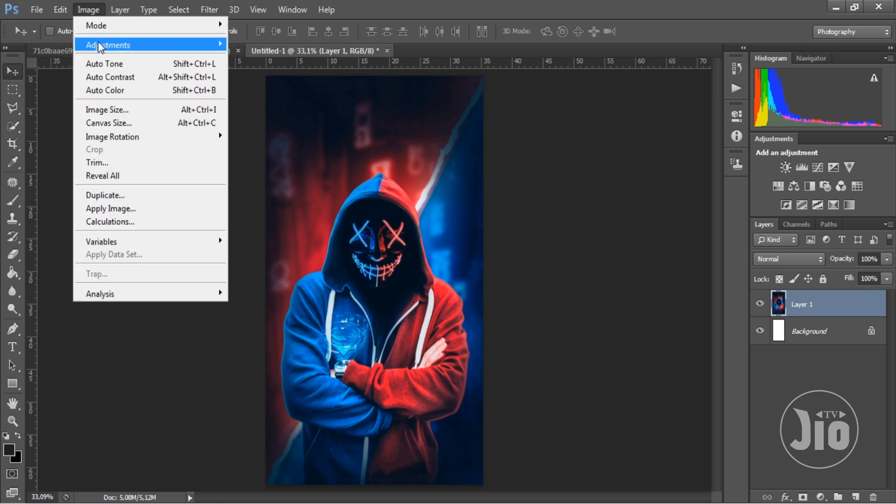
click(112, 109)
click(551, 115)
double_click(551, 115)
key(Tab)
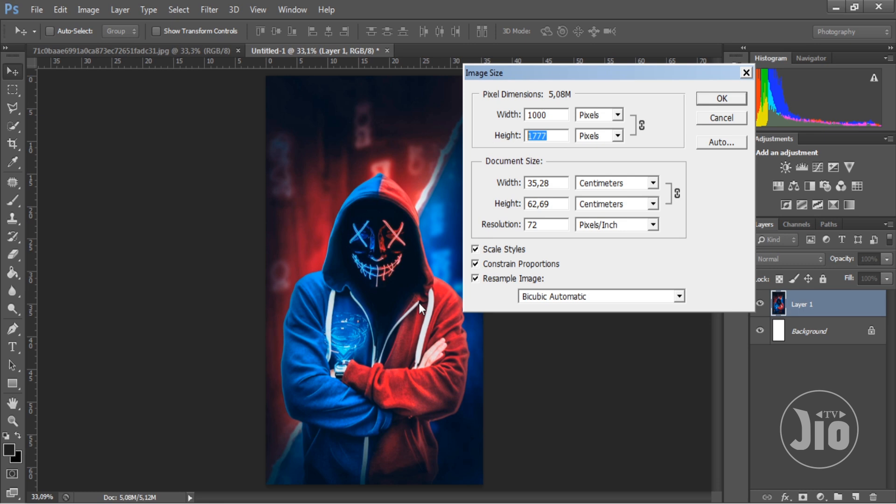
click(560, 115)
double_click(544, 115)
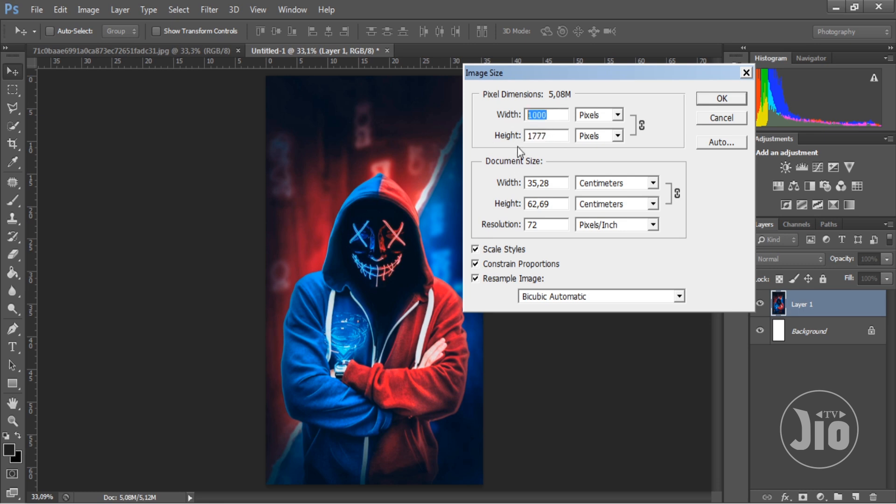
double_click(558, 136)
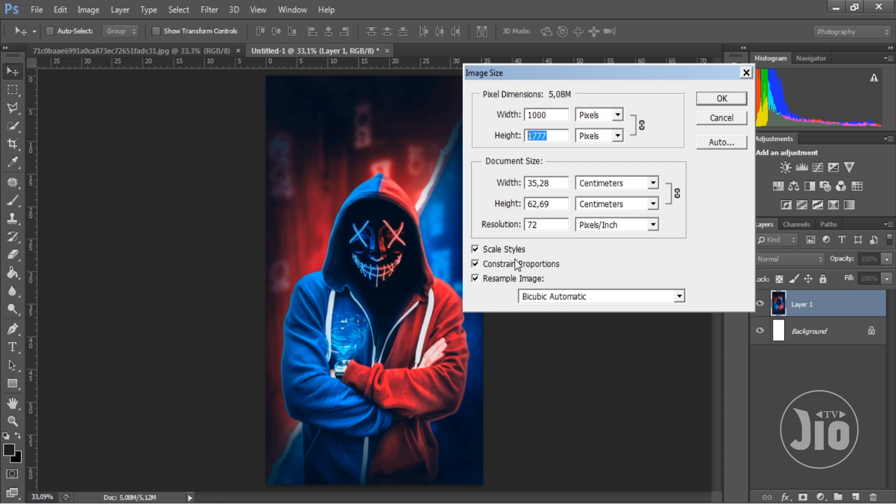
click(718, 101)
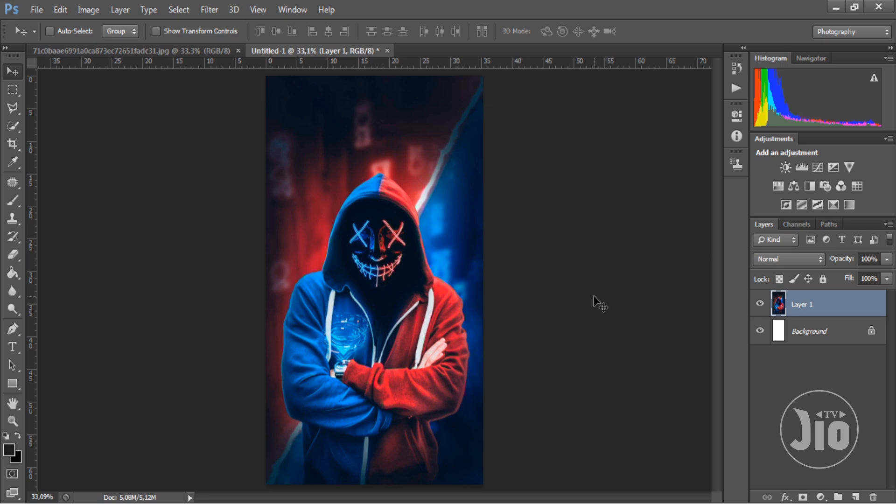
- Create a blank square document measuring 1 by 1 centimetres with a white background at 72 pixels/inch
click(37, 9)
click(43, 25)
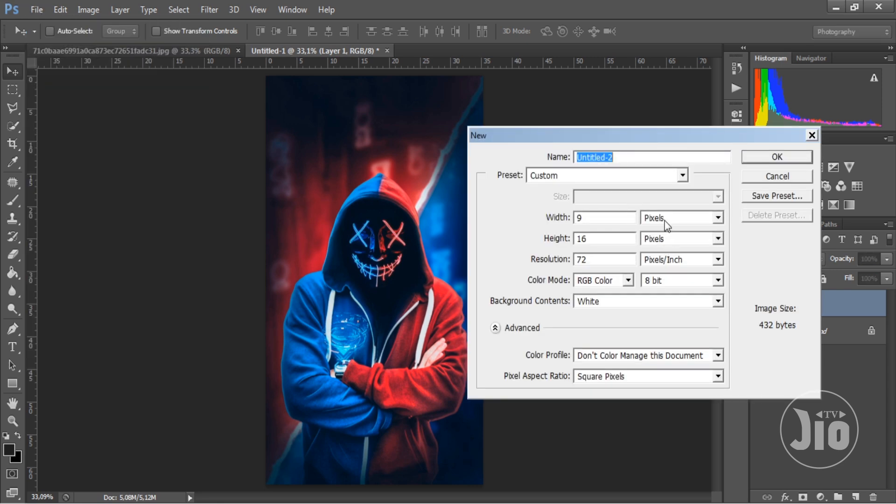
click(665, 220)
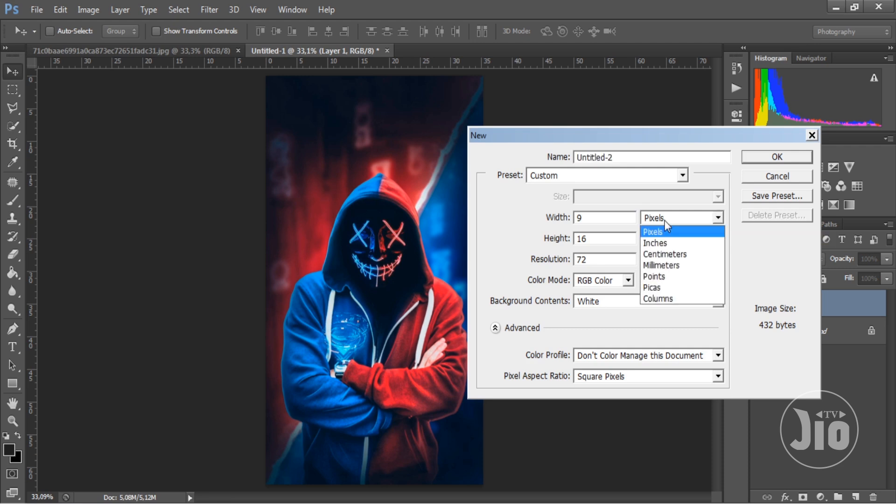
click(670, 253)
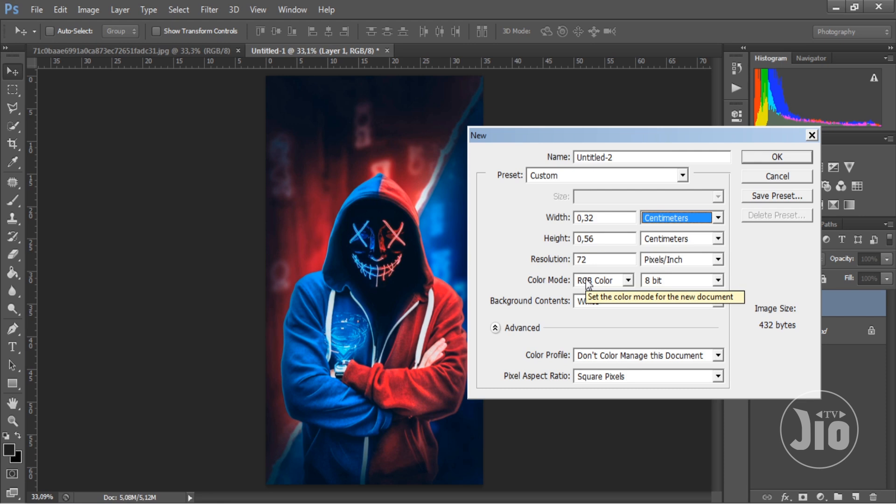
drag(601, 218, 547, 240)
text(11)
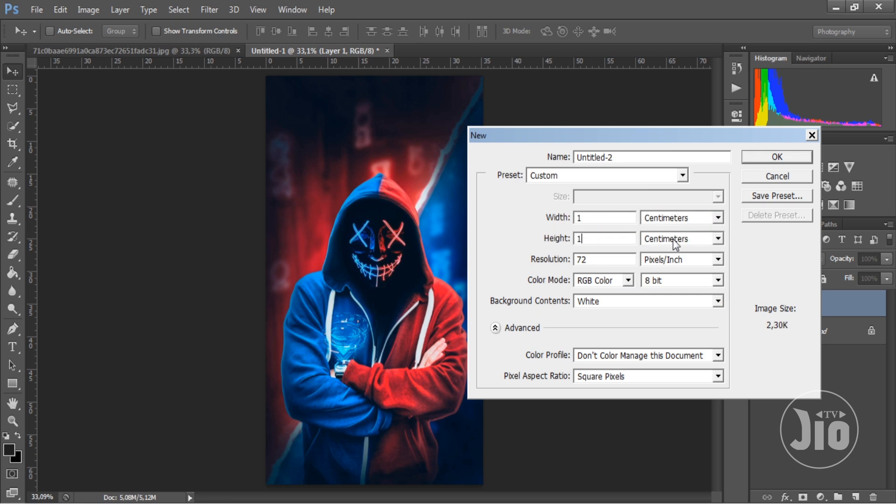
drag(598, 219, 538, 239)
click(609, 218)
key(Tab)
click(781, 157)
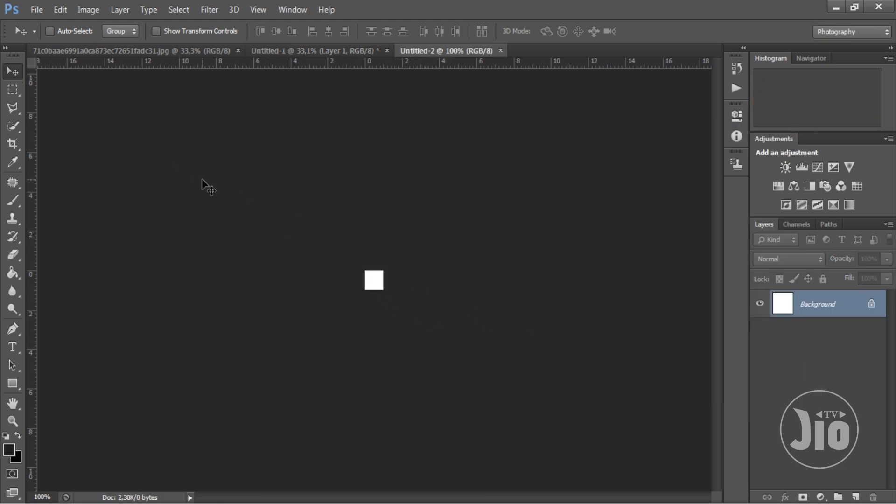
- Bring up the square document's Image Size settings and set the document width to 1 cm with constrained proportions
click(87, 11)
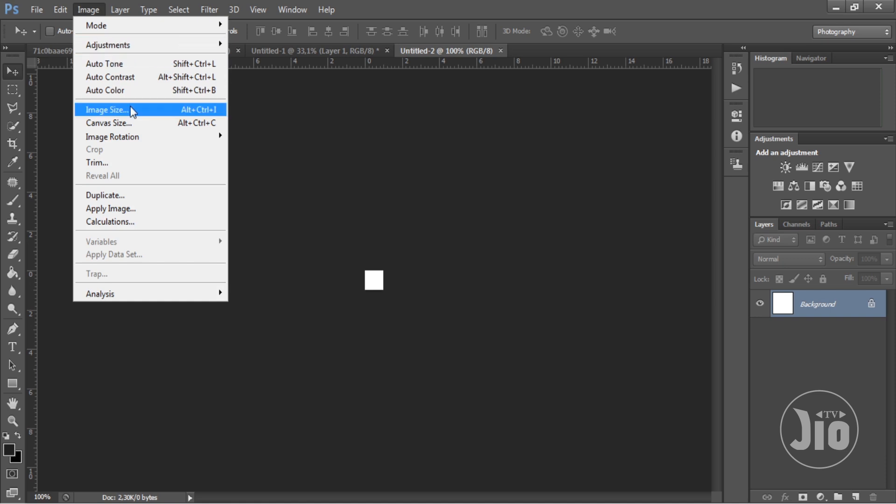
click(142, 119)
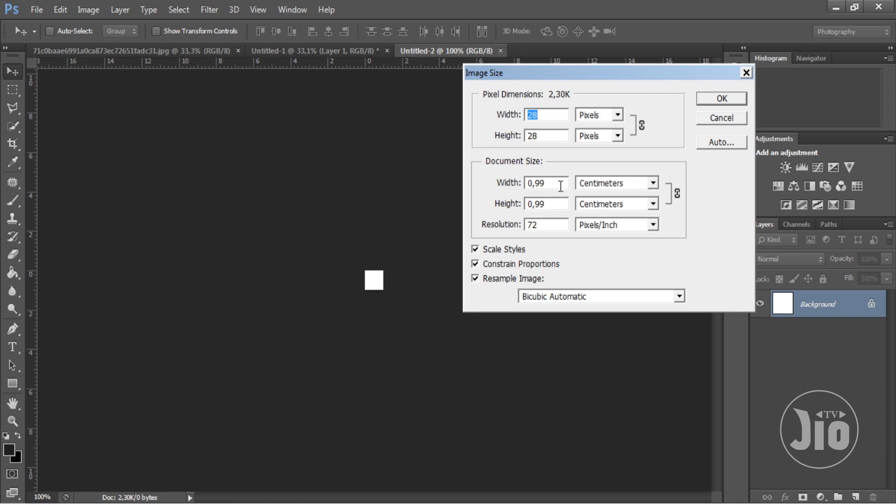
drag(560, 186, 489, 186)
text(1)
key(Tab)
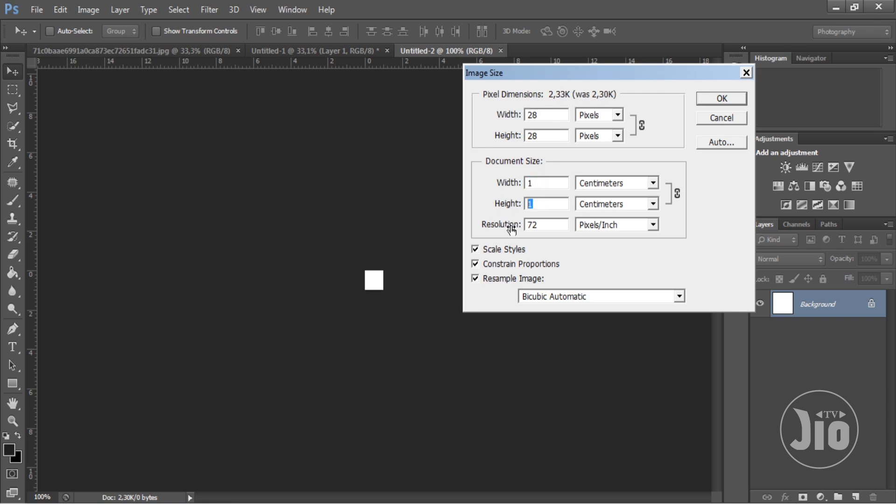
- Set the document width to 55 cm with constrained proportions and apply the resize
click(543, 202)
drag(532, 181, 487, 185)
text(55)
drag(526, 201, 514, 206)
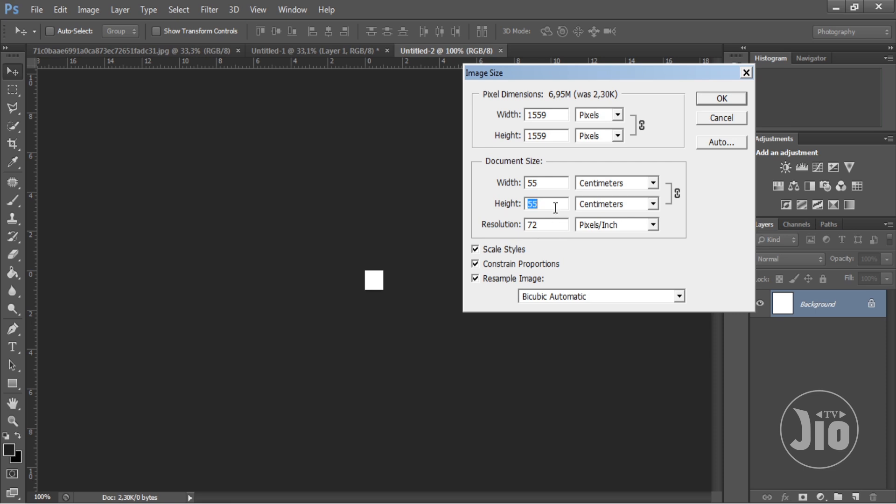
drag(553, 183, 485, 206)
drag(554, 118, 523, 137)
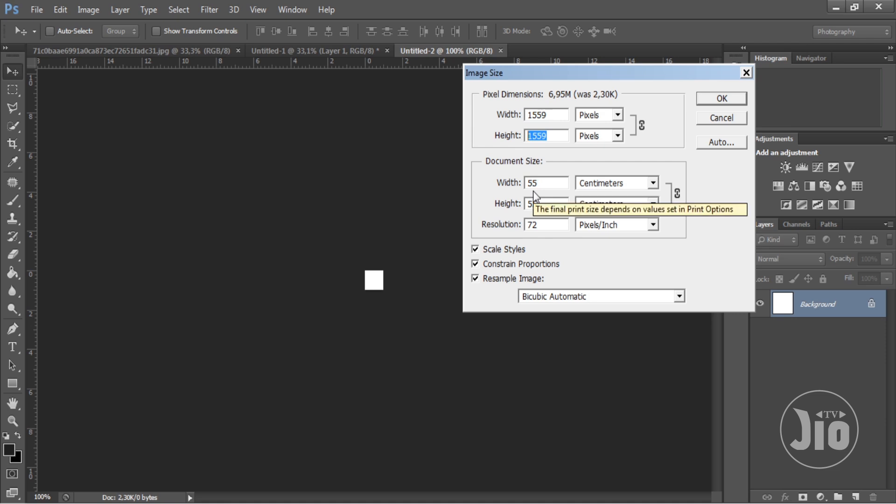
click(711, 101)
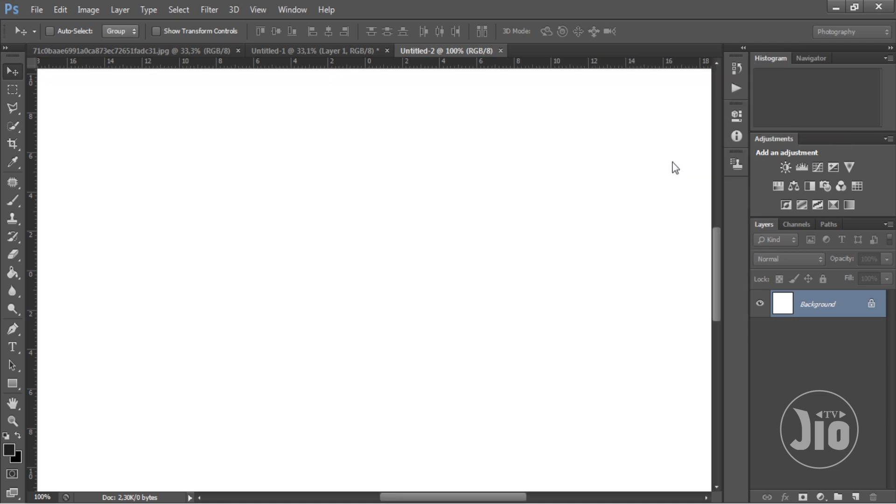
- Open the image HD-wallpaper-masa-first-just from the Meja folder
click(258, 10)
click(297, 137)
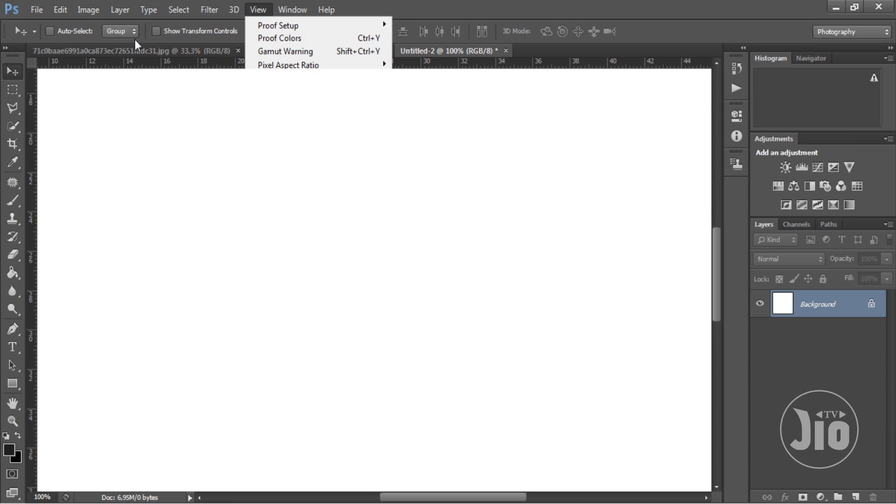
click(38, 10)
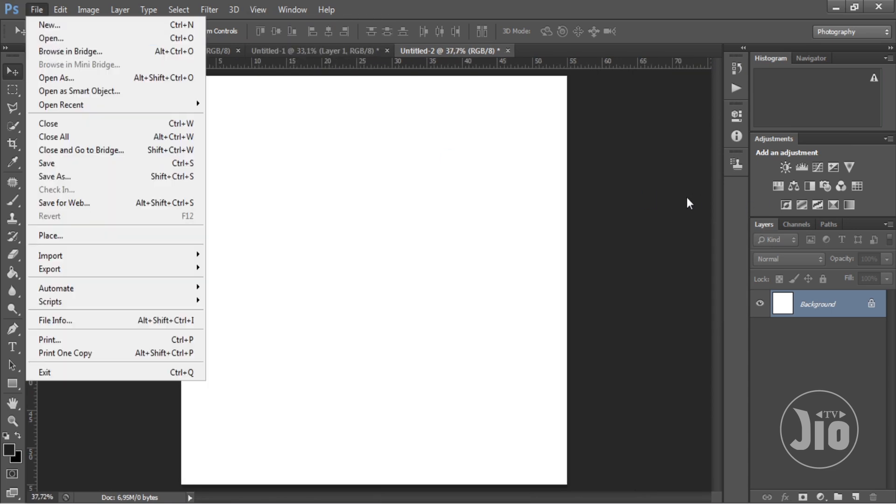
key(ctrl+o)
scroll(861, 178, down, 5)
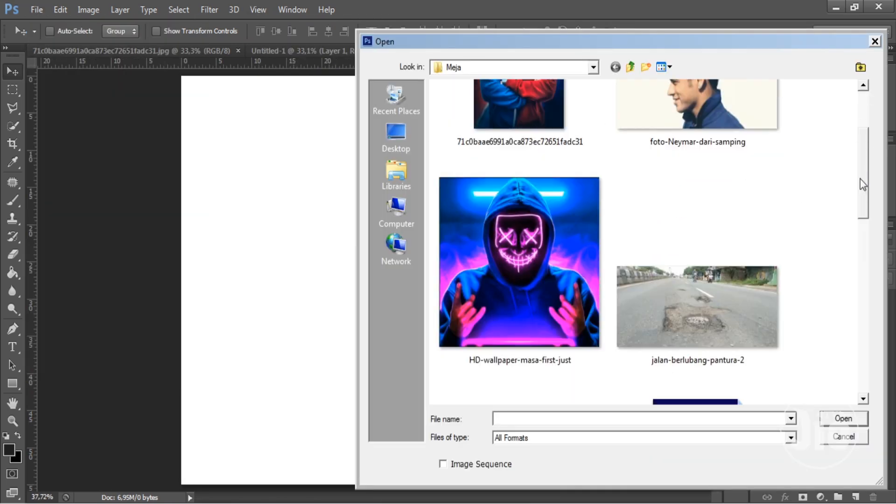
double_click(531, 196)
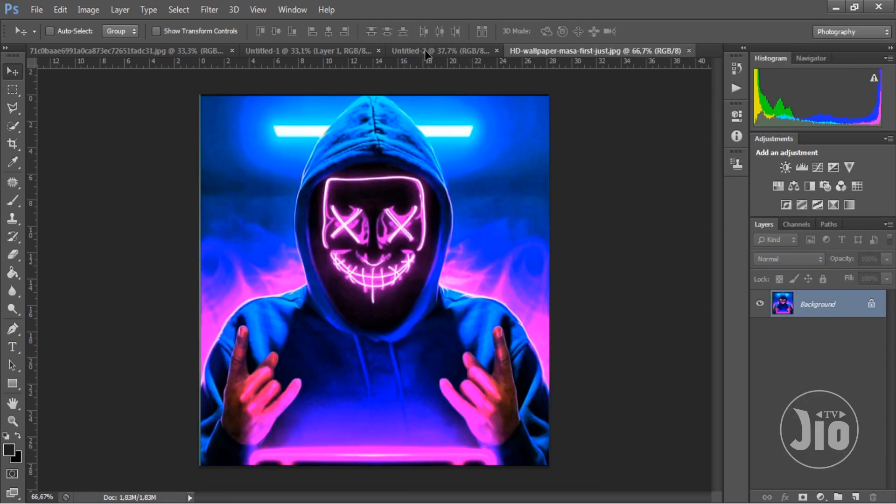
- Copy the neon-mask image into the square document as a new layer and scale it to fill the canvas
drag(425, 49, 284, 352)
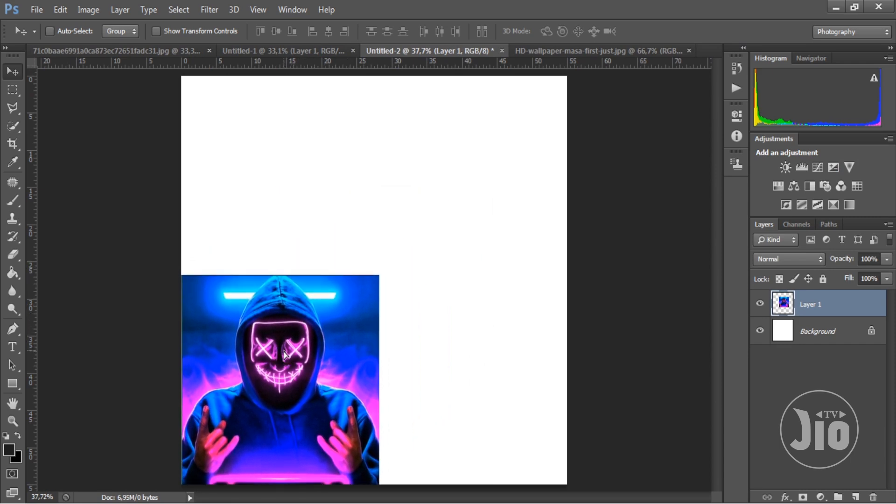
key(ctrl+t)
drag(379, 271, 571, 75)
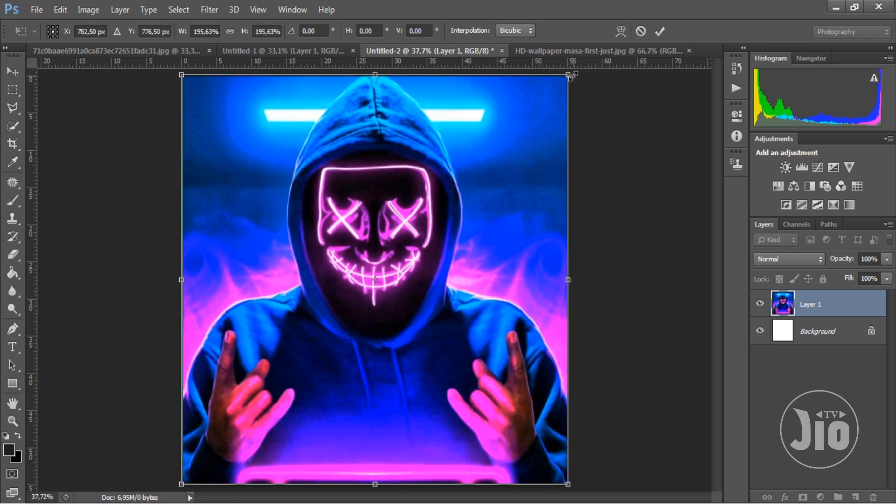
key(Return)
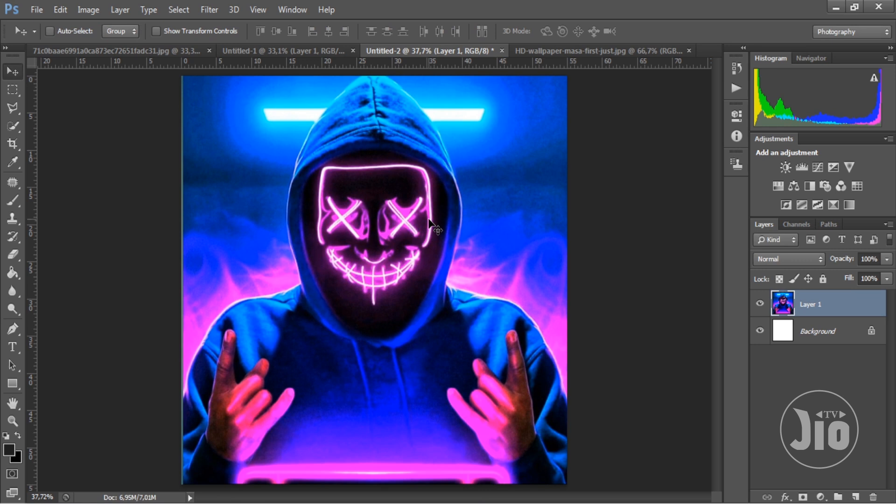
- Check the pixel width and height of the square document in the Image Size settings
click(86, 13)
click(107, 110)
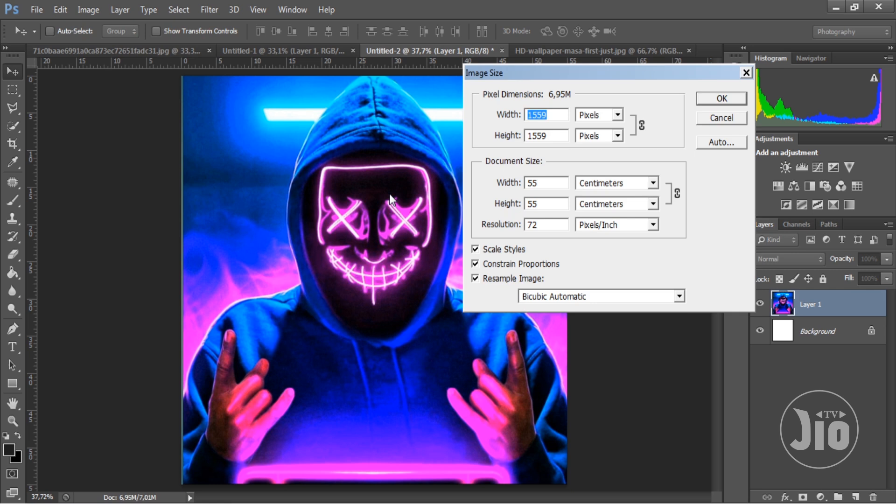
key(Tab)
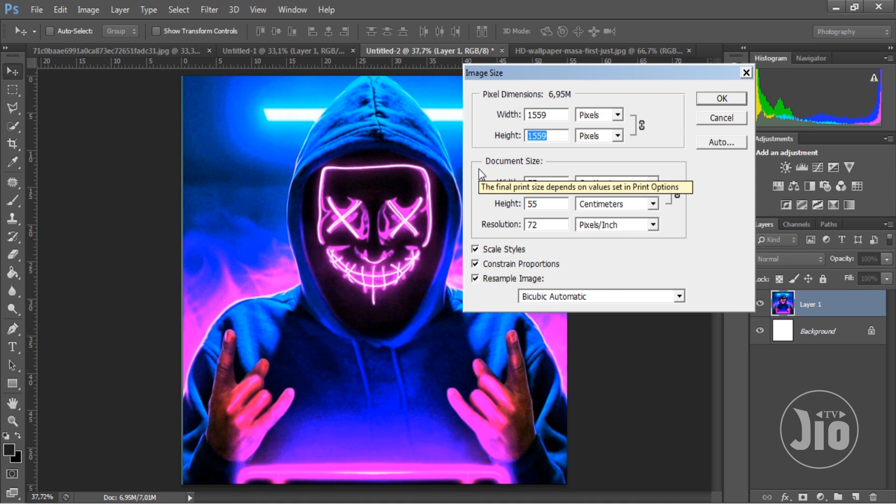
click(718, 98)
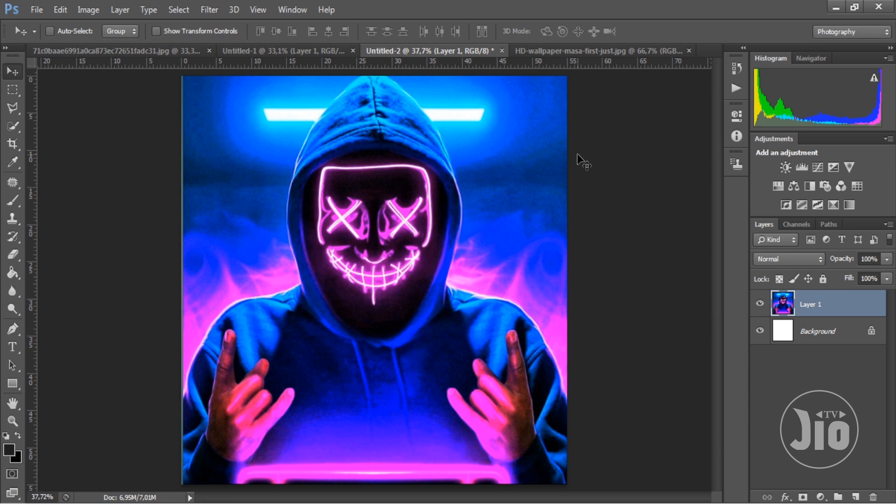
- Create a blank portrait document measuring 4 by 5 centimetres with a white background at 72 pixels/inch
click(42, 8)
click(49, 24)
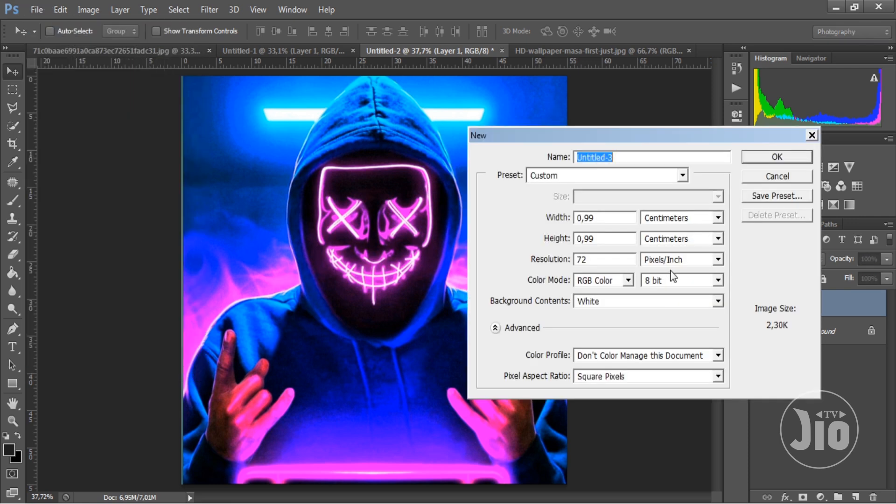
drag(609, 218, 574, 226)
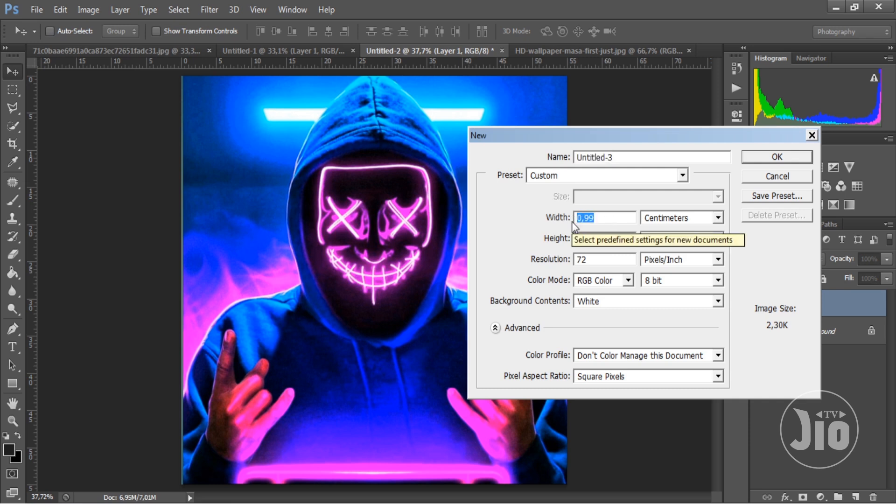
text(6)
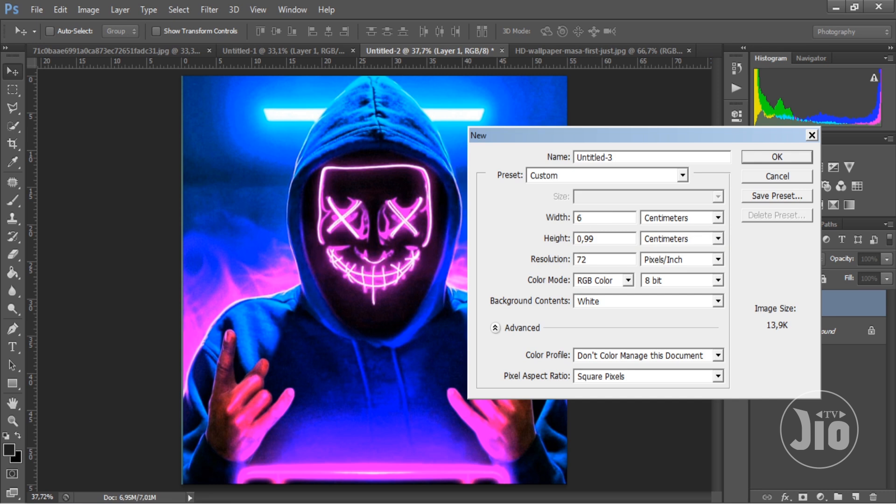
key(alt+Tab)
key(ctrl+a)
key(ctrl+c)
drag(596, 218, 544, 219)
key(ctrl+v)
key(BackSpace)
key(Tab)
text(5)
click(776, 156)
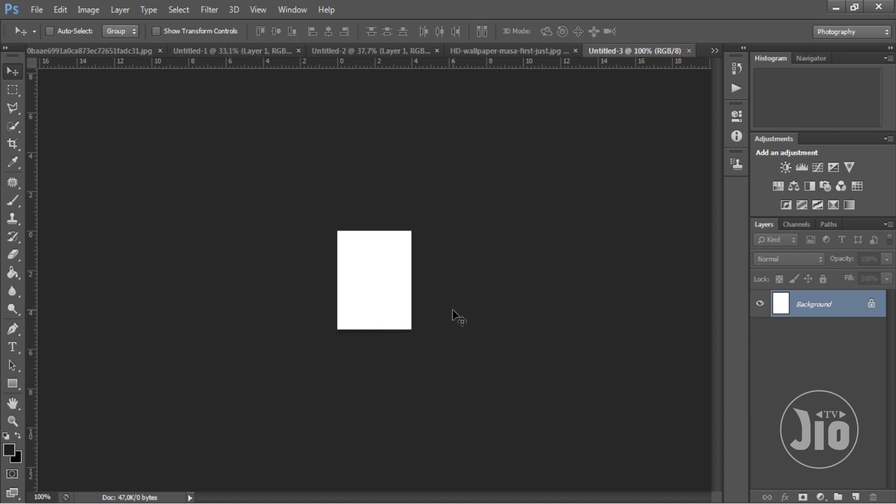
- Open the image 71c0baae6991a0ca873ec72651fadc31 from the Meja folder
click(282, 13)
mouse_move(261, 10)
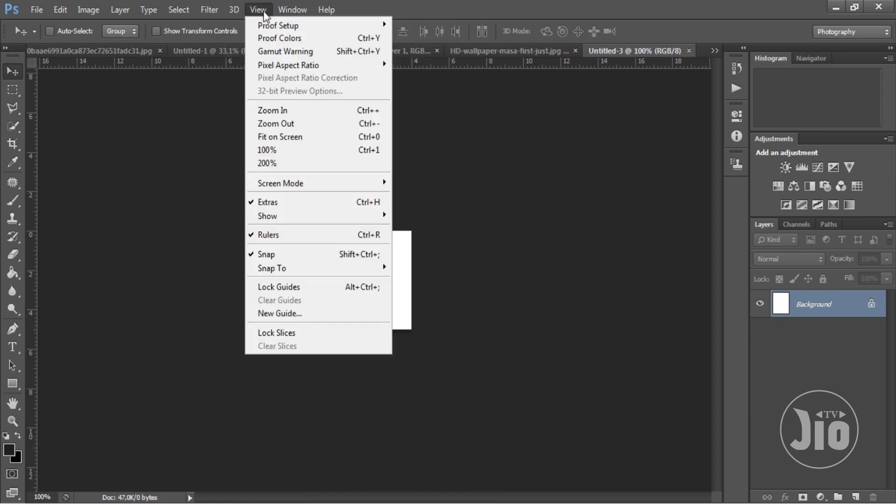
click(291, 142)
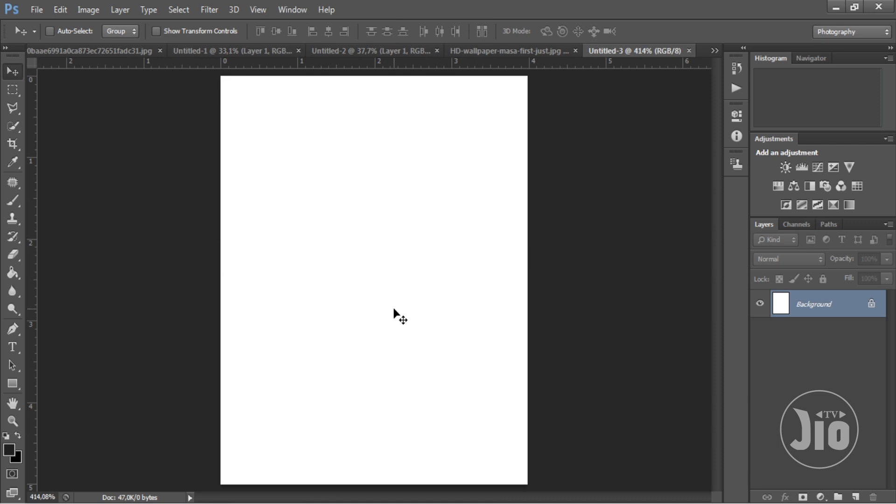
click(43, 12)
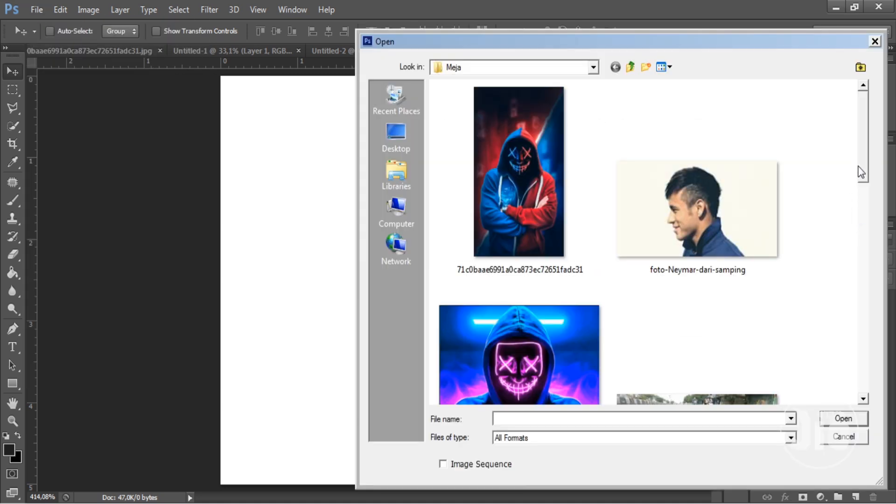
mouse_move(861, 166)
mouse_down()
mouse_move(859, 378)
mouse_move(877, 160)
mouse_up()
double_click(495, 217)
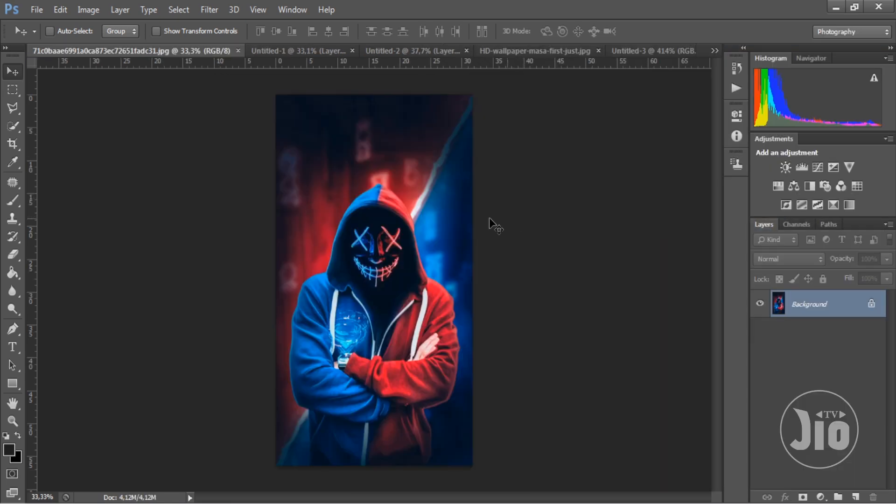
- Copy the red-and-blue hooded figure image into the small 4 by 5 cm document as a new layer and nudge it left
click(661, 52)
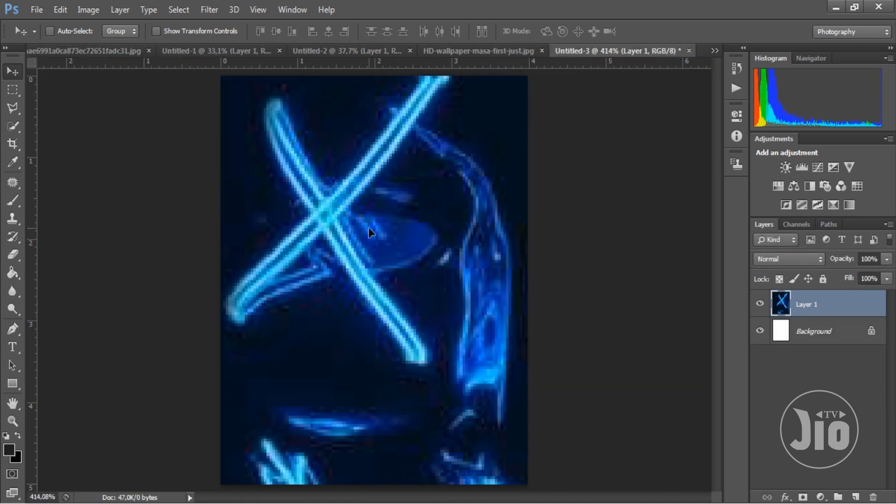
key(Left)
key(Left)
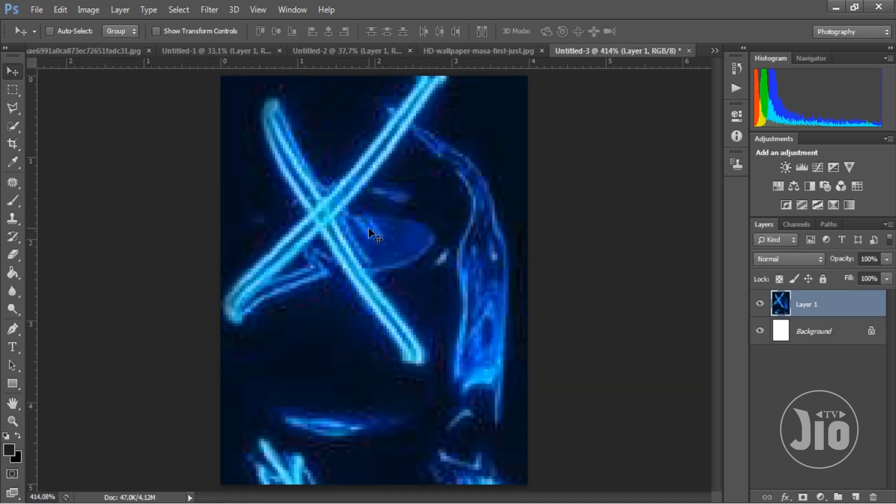
- Delete the oversized image layer from the small portrait document
key(ctrl+1)
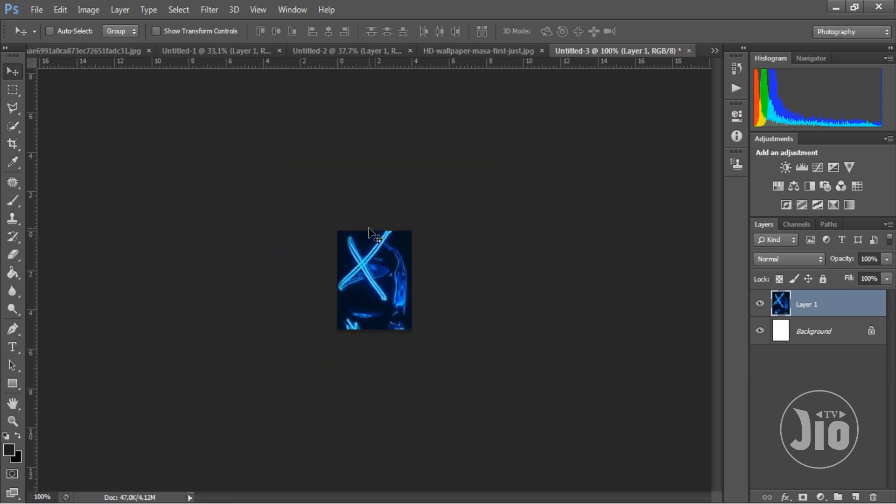
key(ctrl+minus)
key(ctrl+minus)
key(ctrl+minus)
key(ctrl+minus)
key(ctrl+minus)
key(ctrl+minus)
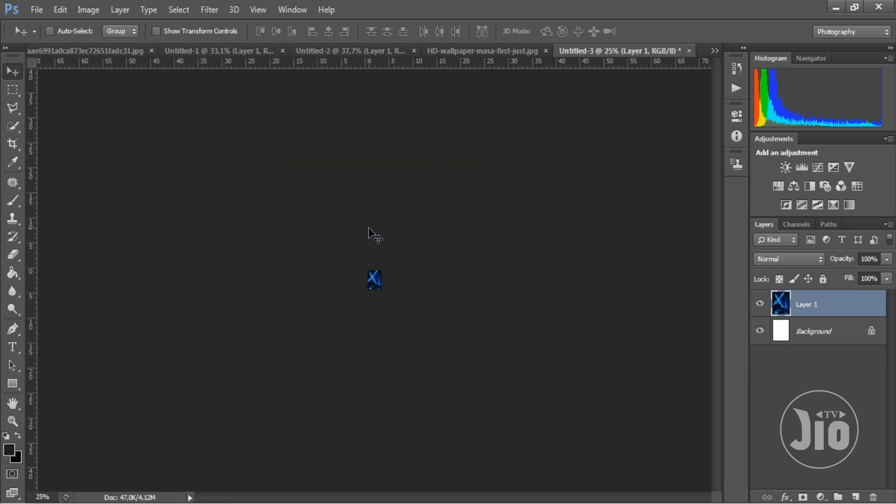
key(ctrl+minus)
key(ctrl+minus)
key(ctrl+minus)
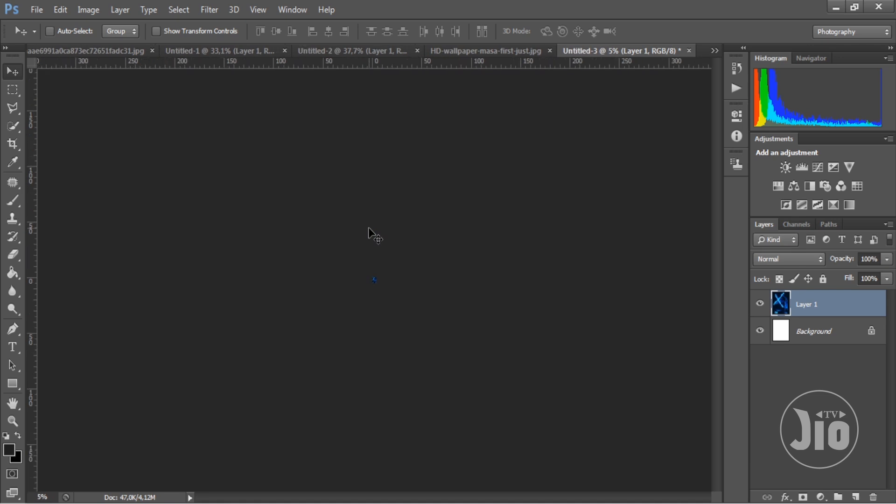
key(ctrl+plus)
key(ctrl+plus)
key(ctrl+plus)
key(ctrl+plus)
key(ctrl+plus)
key(ctrl+plus)
key(ctrl+plus)
key(ctrl+plus)
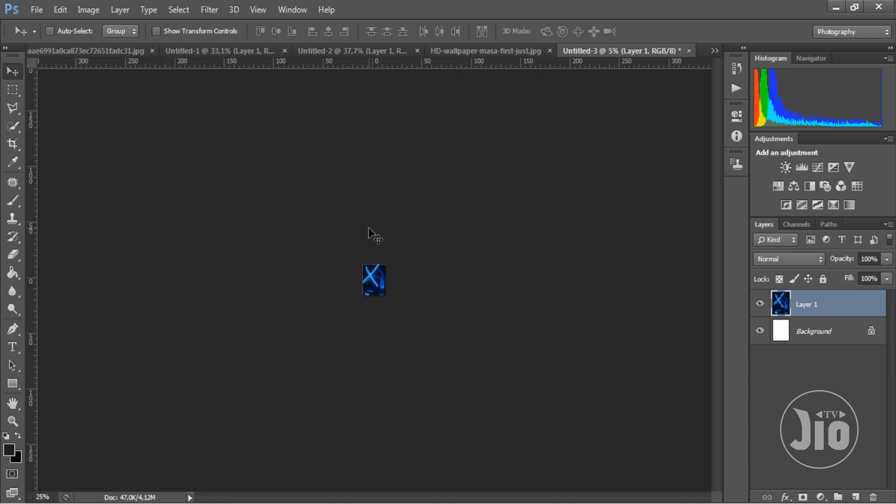
key(ctrl+plus)
key(ctrl+plus)
key(ctrl+plus)
key(Delete)
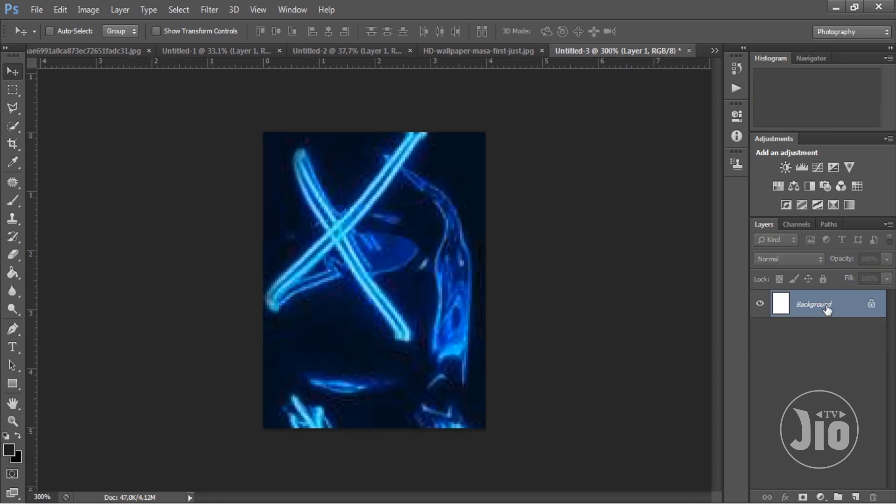
- Try to set the image size to exactly 4 by 5 centimetres, releasing Constrain Proportions for the height
click(96, 10)
click(145, 110)
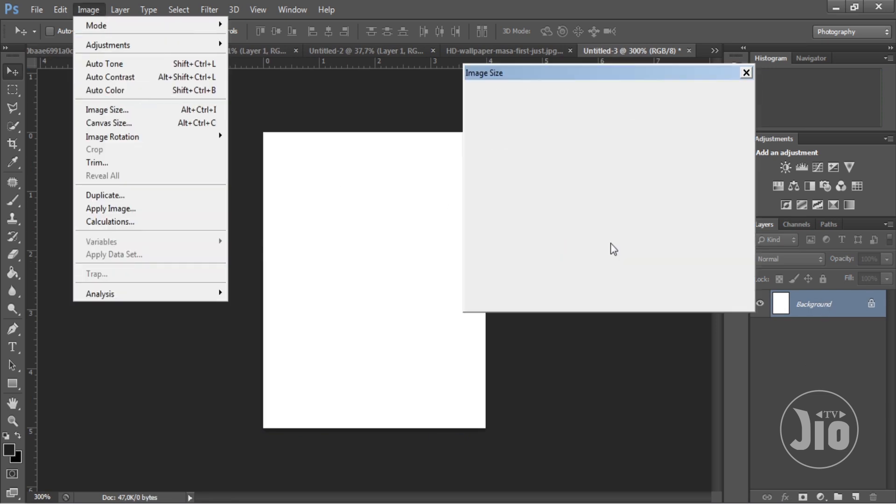
drag(560, 183, 484, 183)
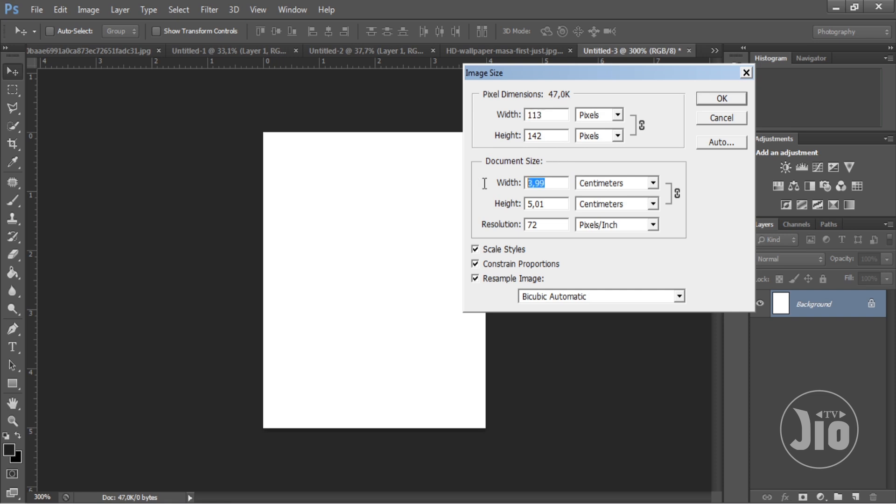
text(40)
key(BackSpace)
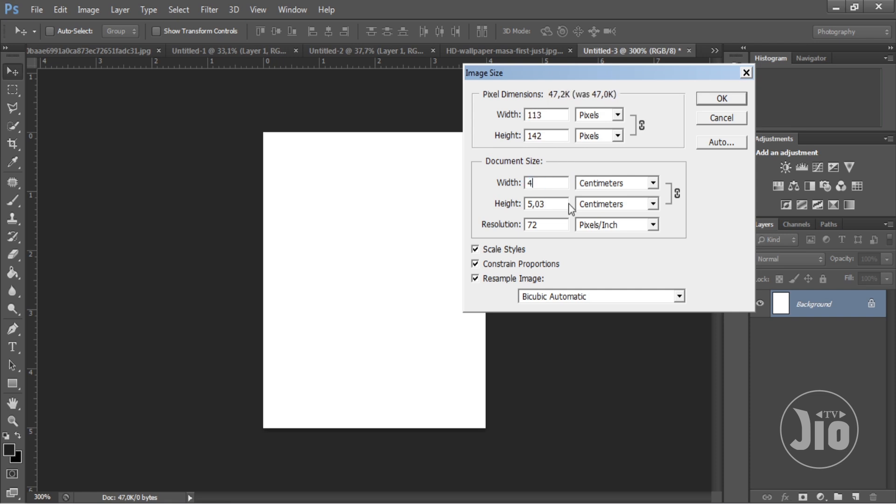
drag(557, 204, 476, 229)
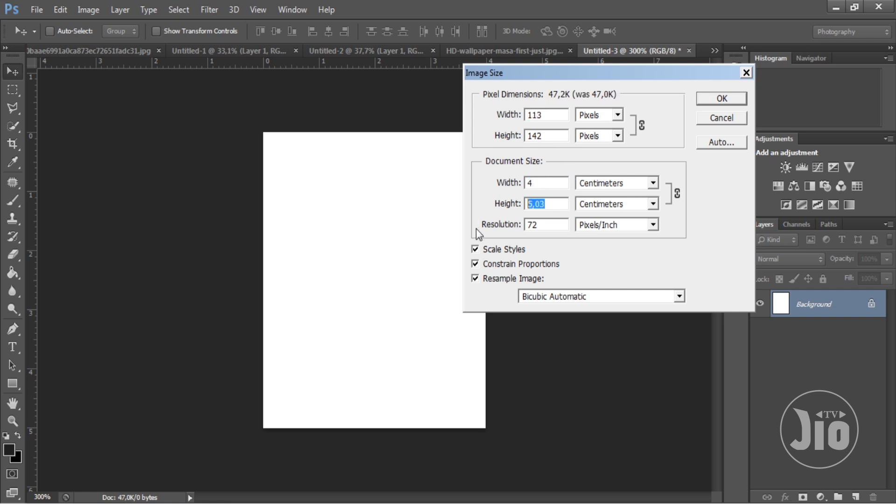
click(475, 263)
drag(550, 204, 478, 204)
text(5)
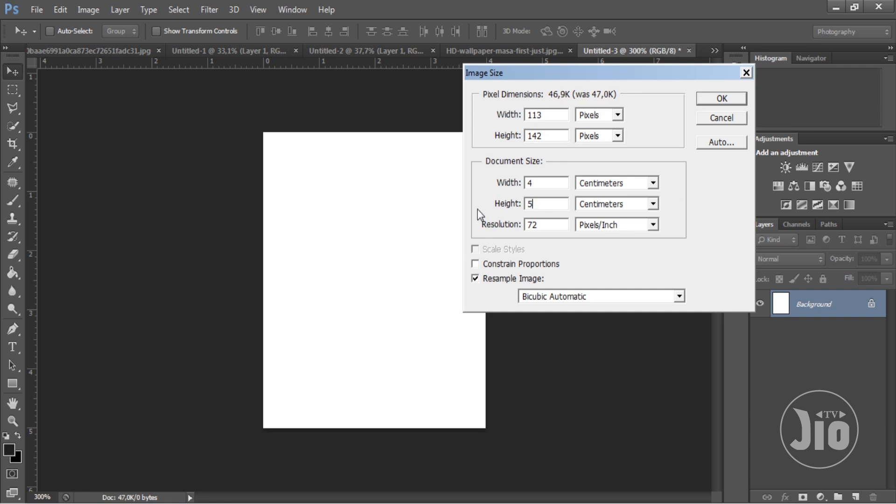
click(475, 263)
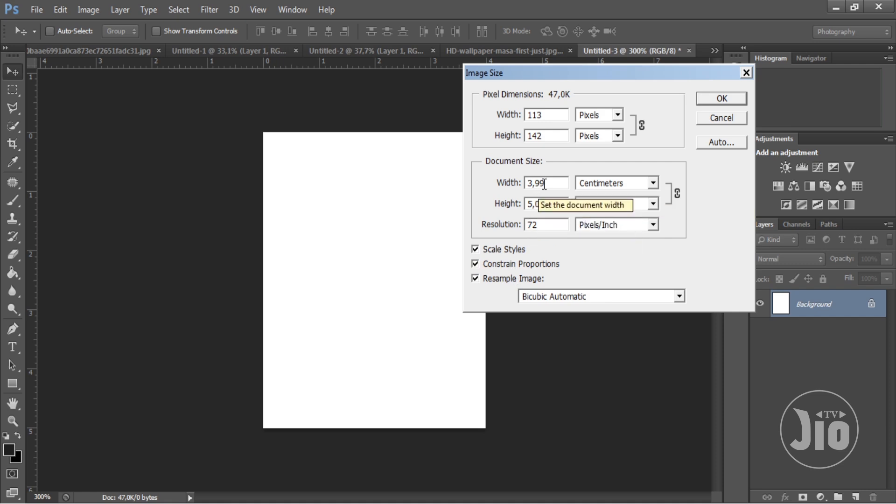
- Retry a document size of 4 by 5 centimetres, with Scale Styles and Constrain Proportions off before entering the values
click(475, 249)
click(475, 264)
drag(559, 182, 488, 187)
text(46)
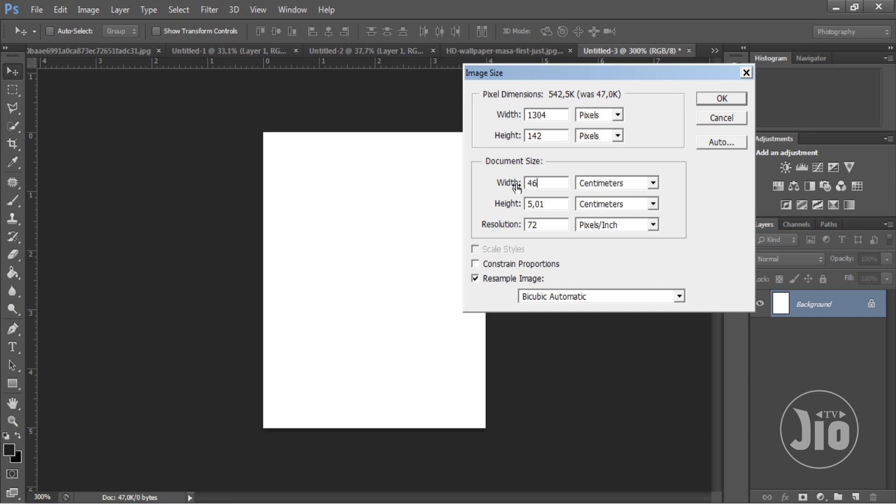
key(BackSpace)
drag(550, 204, 443, 206)
text(5)
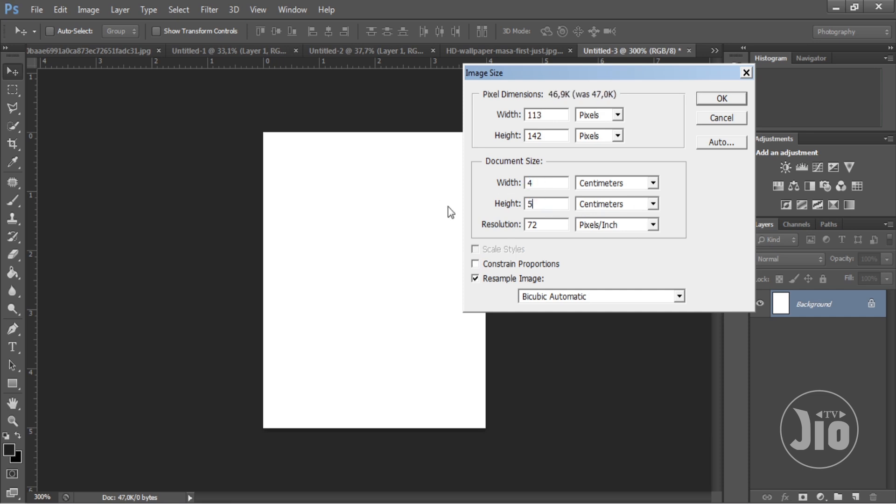
click(475, 264)
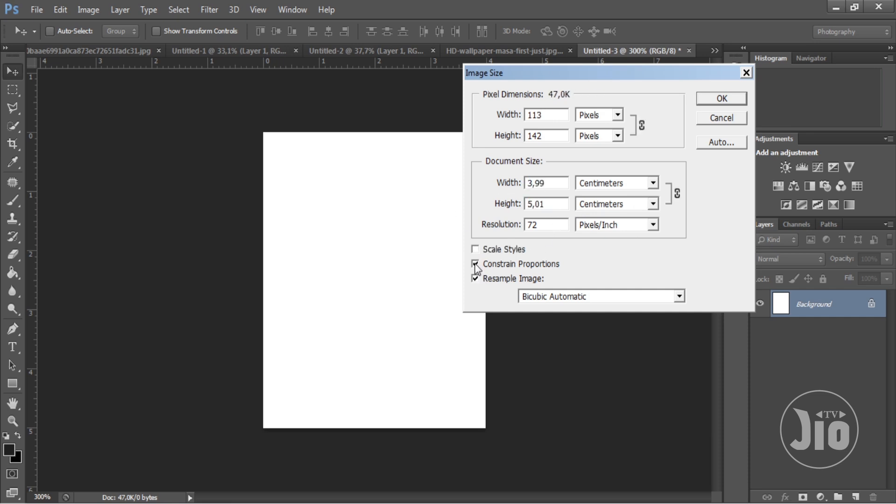
- Resize the portrait document to 400 by 500 pixels, turning Constrain Proportions off before correcting the height
click(475, 249)
drag(554, 115, 494, 118)
text(46)
key(BackSpace)
text(00)
click(476, 264)
drag(536, 136, 542, 136)
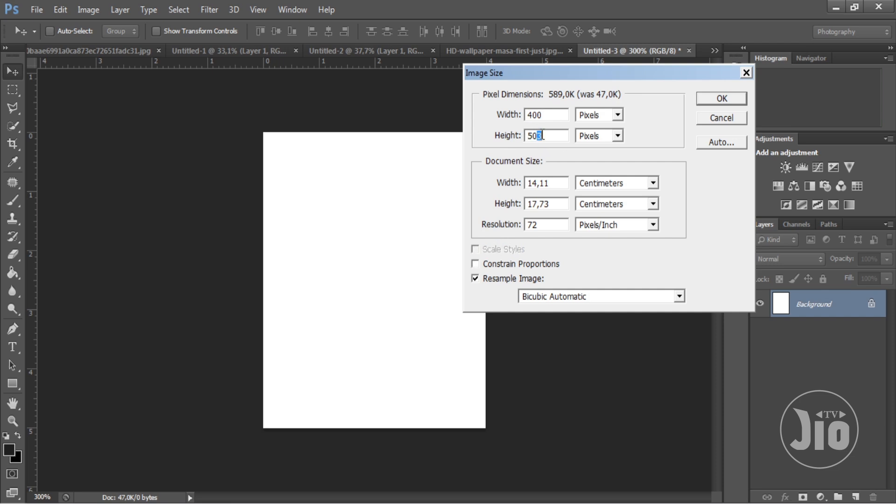
text(0)
click(706, 100)
- Enable Constrain Proportions and Scale Styles in the Image Size settings of the 400 by 500 pixel document
click(85, 14)
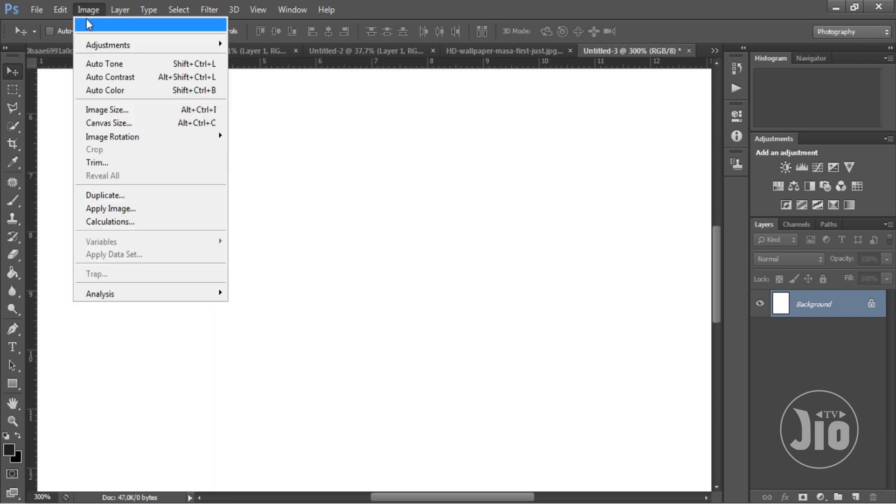
click(119, 110)
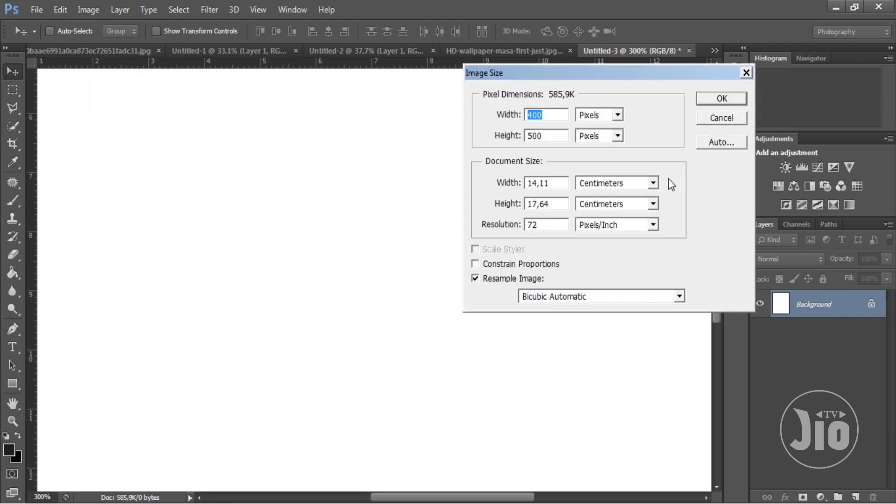
drag(551, 114, 492, 114)
drag(548, 136, 495, 116)
click(476, 264)
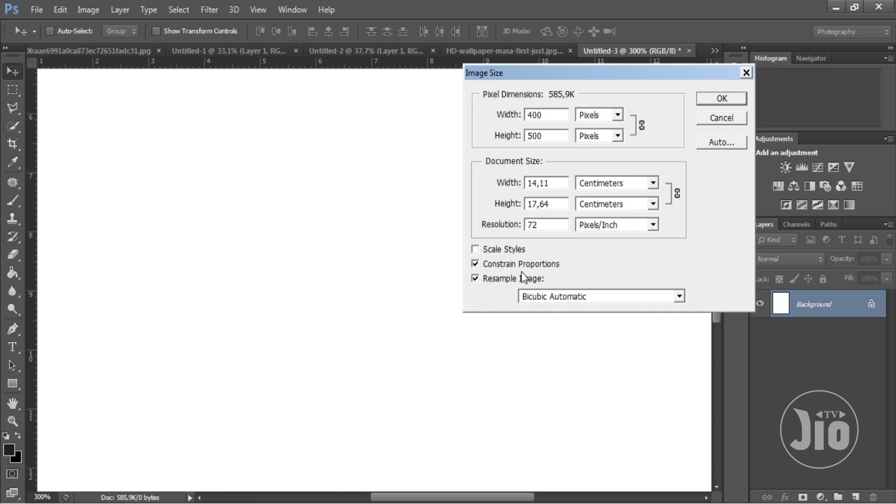
click(475, 249)
- Enlarge the portrait document proportionally to a width of 999 pixels
drag(560, 115, 518, 117)
click(550, 119)
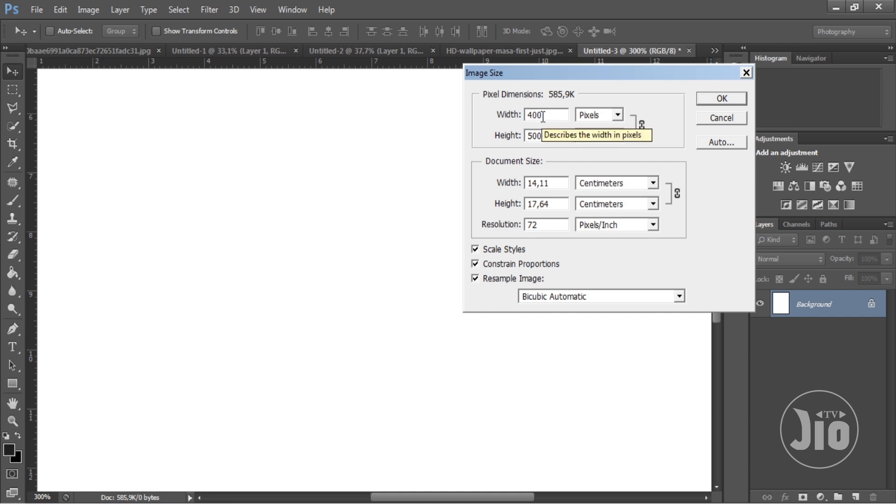
double_click(542, 117)
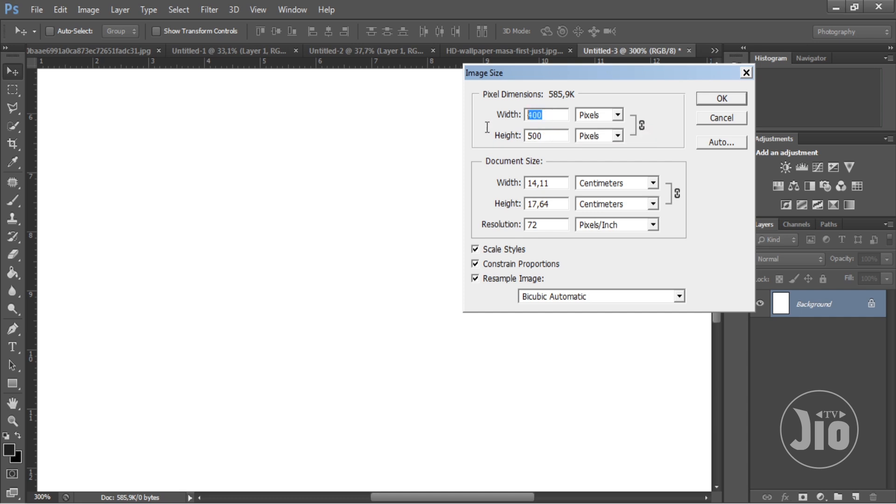
text(9)
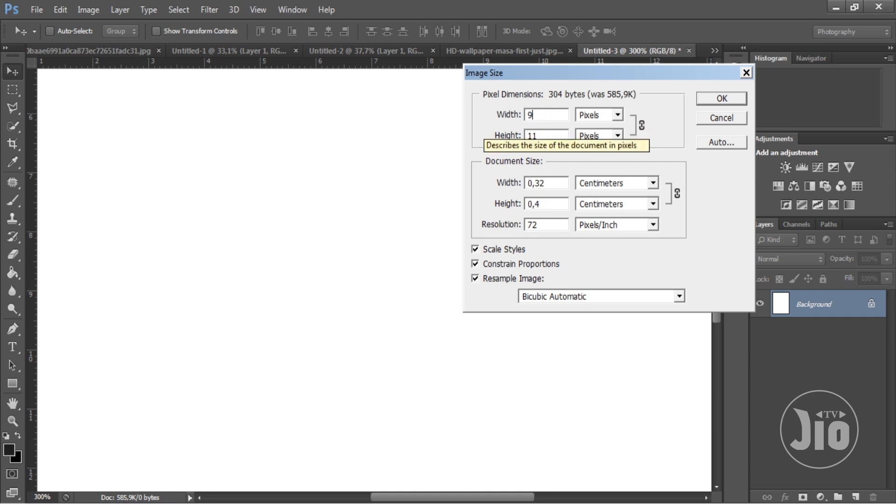
text(99)
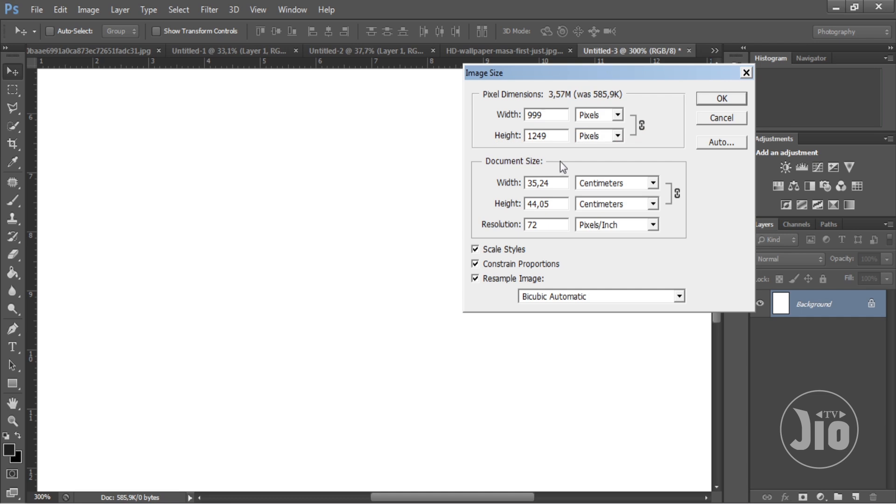
key(Tab)
drag(554, 116, 476, 135)
click(714, 100)
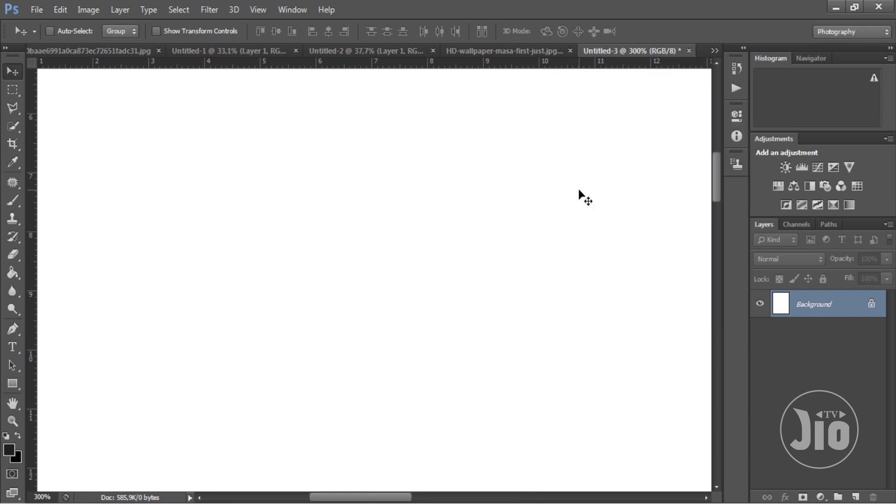
- Copy the red-and-blue hooded figure image into the enlarged 4:5 document as a new layer
click(258, 10)
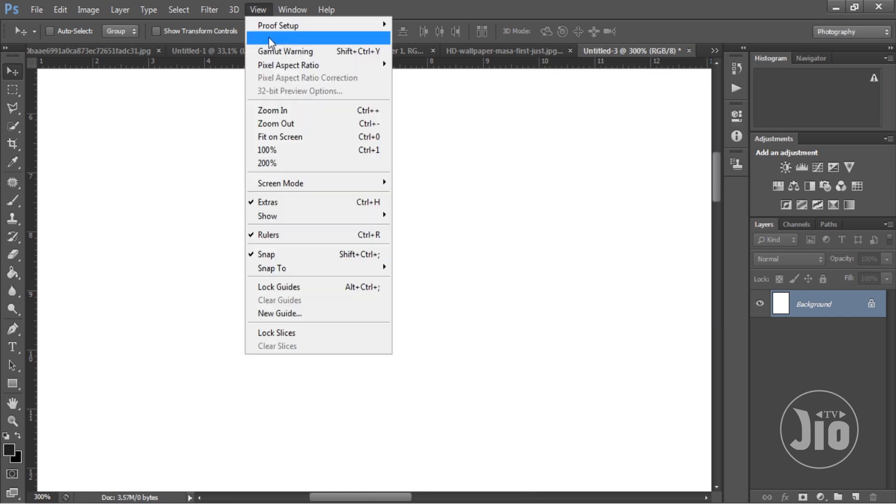
click(301, 124)
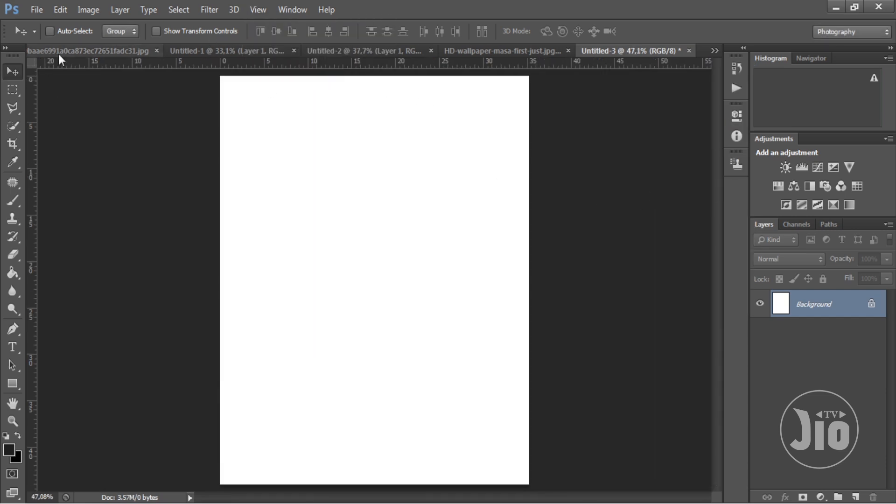
click(63, 51)
drag(634, 51, 332, 344)
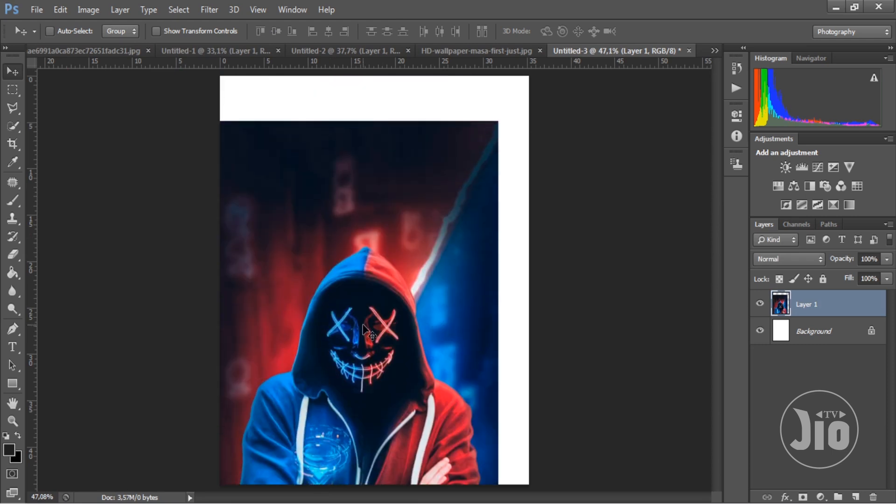
- Scale the hooded figure layer to about 112% and move it up so it fills the 4:5 canvas
key(ctrl+minus)
key(ctrl+t)
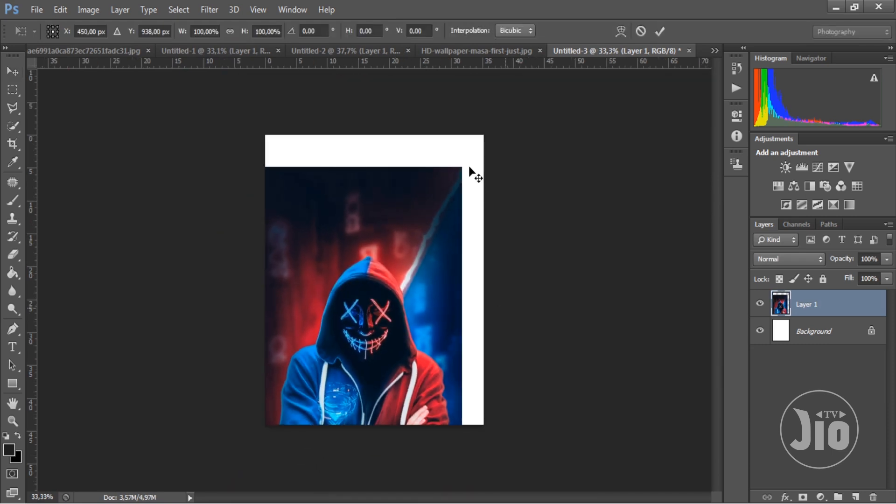
drag(466, 160, 494, 121)
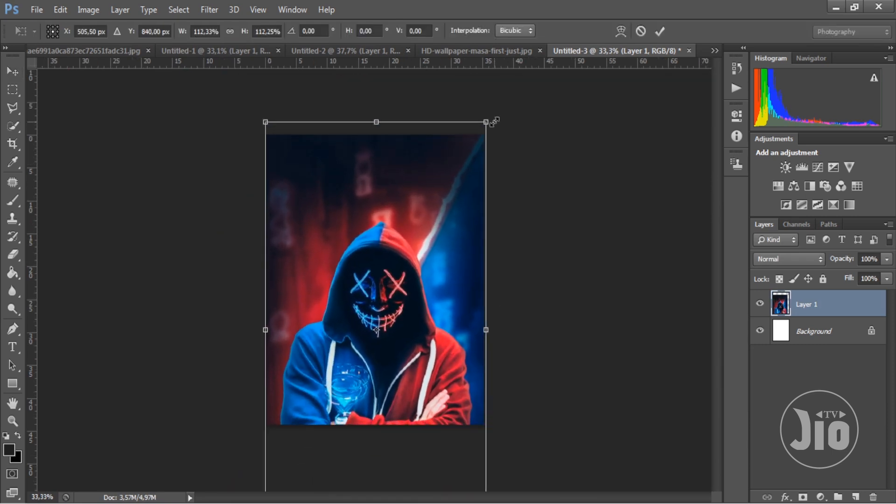
drag(437, 231, 445, 180)
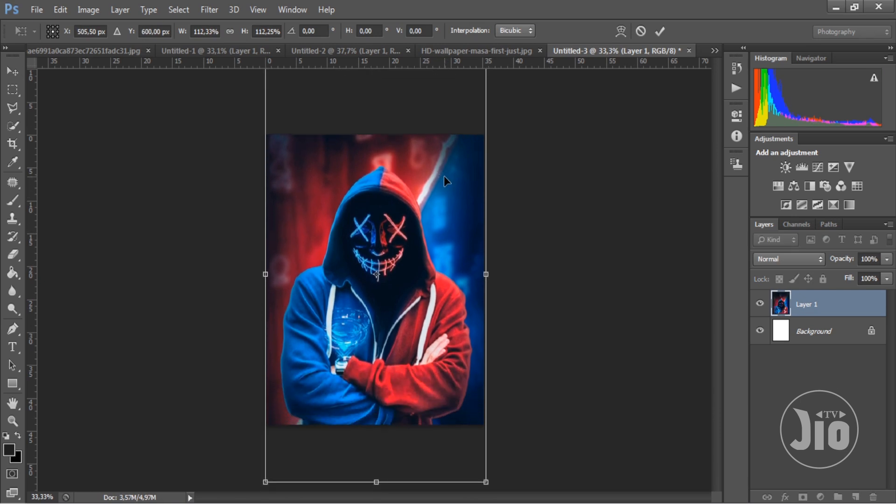
key(Return)
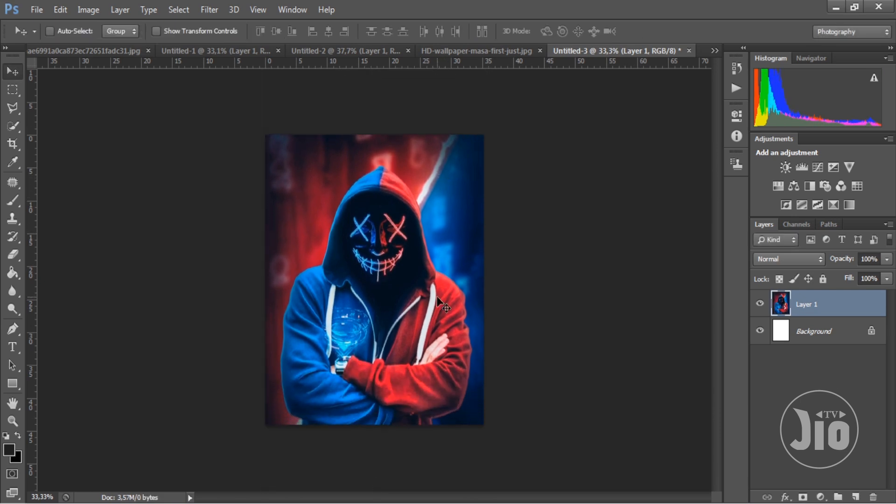